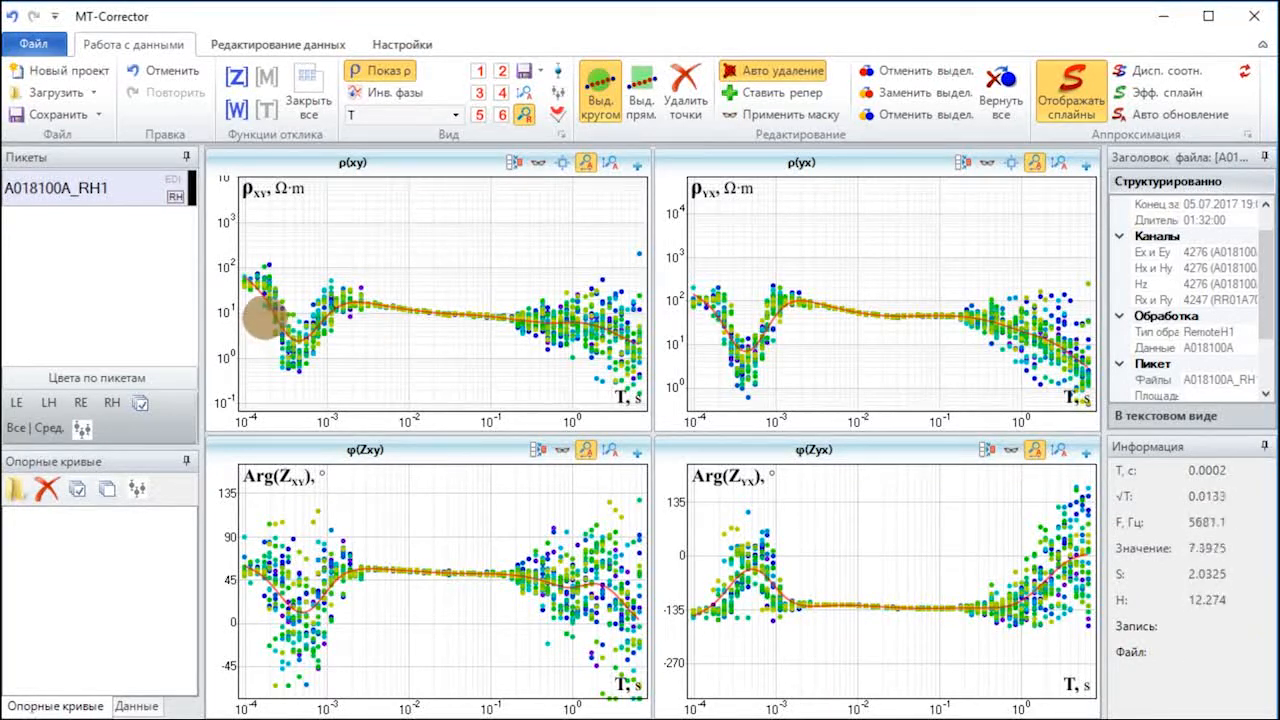
Delete the dip points between about 2·10⁻⁴ and 10⁻³ s from ρ(xy), update its spline, and repeat on |Zyx| with resistivity display off.
{"action": "mouse_move", "coordinate": [262, 314]}
{"action": "left_mouse_down"}
{"action": "mouse_move", "coordinate": [342, 330]}
{"action": "mouse_move", "coordinate": [290, 350]}
{"action": "mouse_move", "coordinate": [286, 371]}
{"action": "mouse_move", "coordinate": [349, 366]}
{"action": "left_mouse_up"}
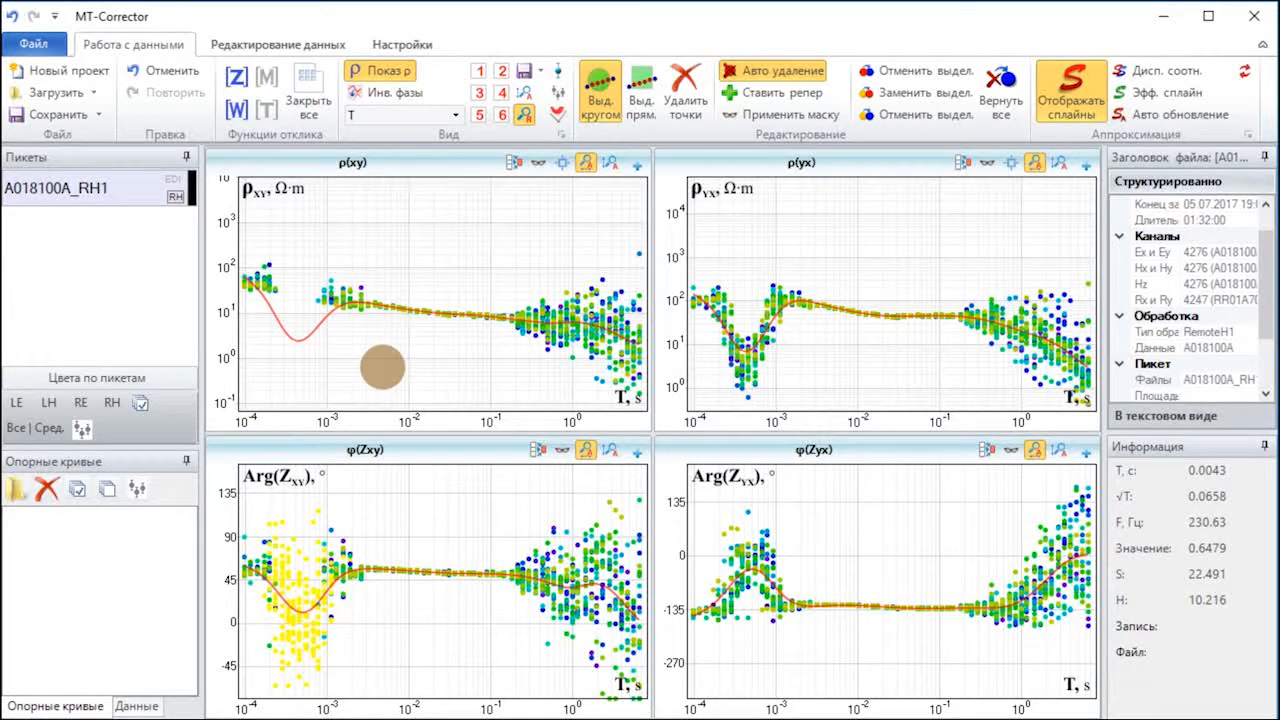
{"action": "key", "text": "Return"}
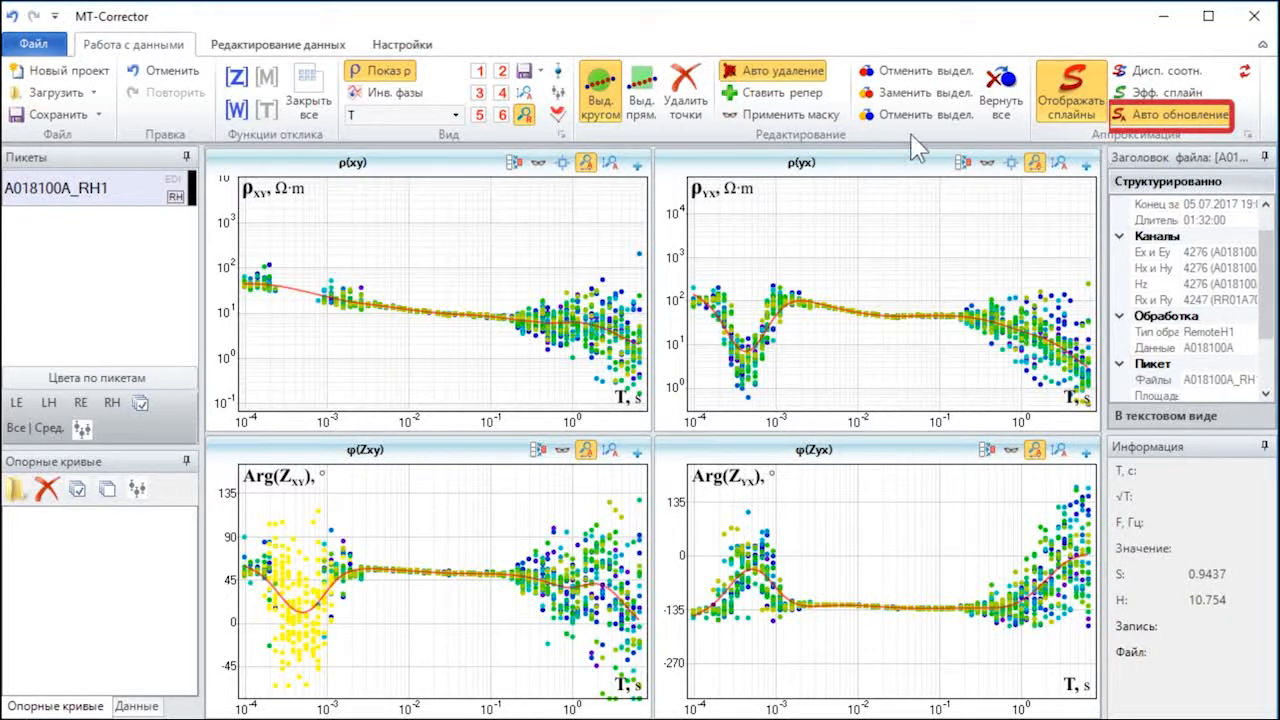
{"action": "left_click", "coordinate": [366, 76]}
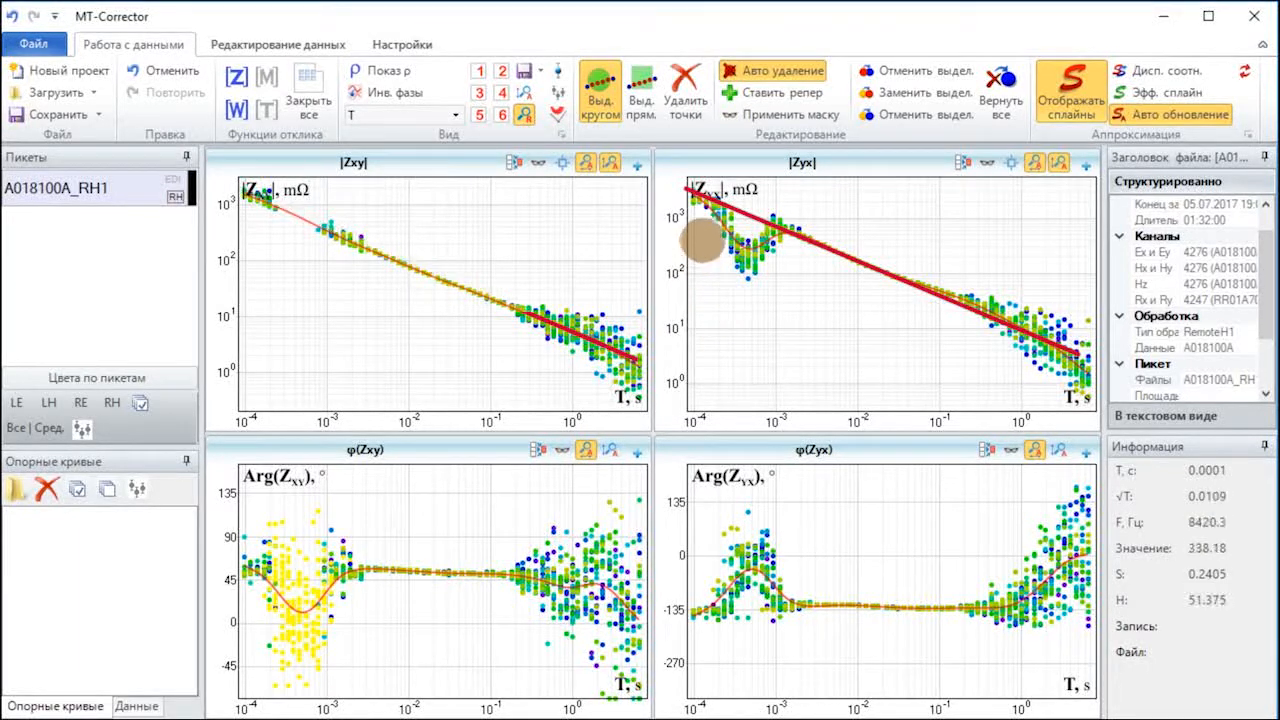
{"action": "mouse_move", "coordinate": [707, 232]}
{"action": "left_mouse_down"}
{"action": "mouse_move", "coordinate": [775, 262]}
{"action": "mouse_move", "coordinate": [728, 284]}
{"action": "mouse_move", "coordinate": [795, 305]}
{"action": "left_mouse_up"}
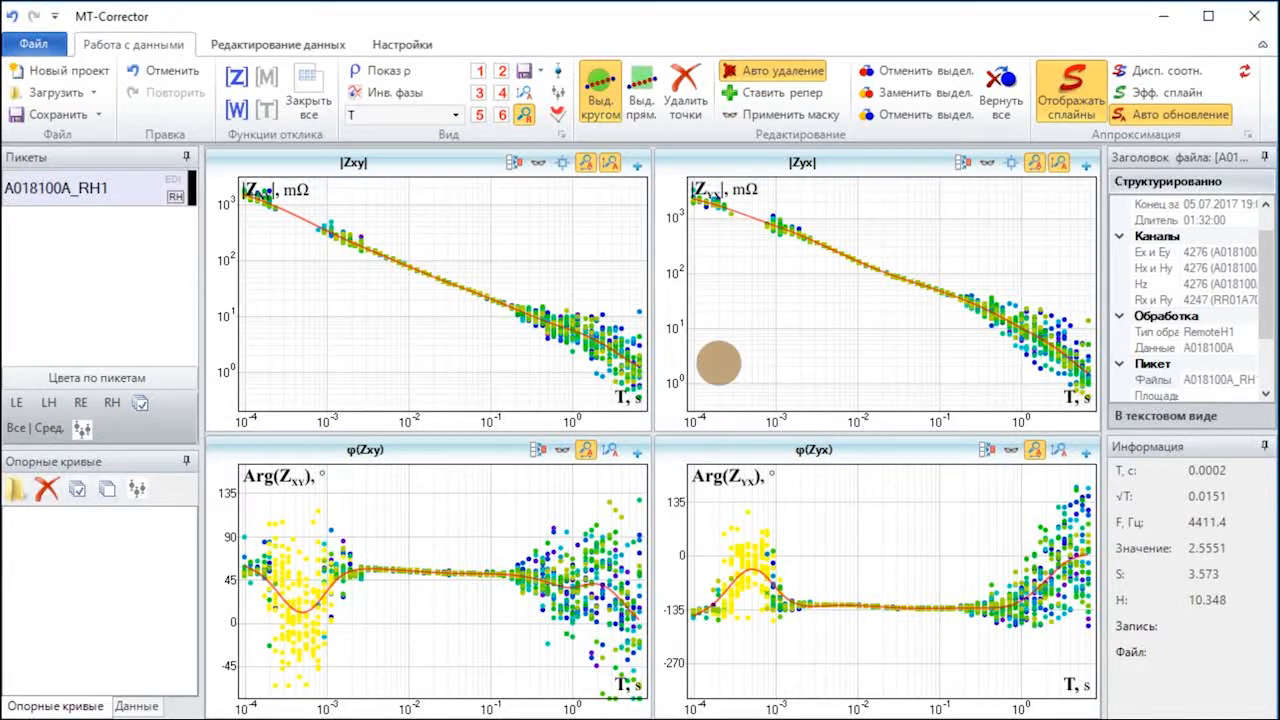
Using rectangular selection, delete the phase points outside 0 to 90° in φ(Zxy) and outside −180 to −90° in φ(Zyx).
{"action": "left_click", "coordinate": [641, 95]}
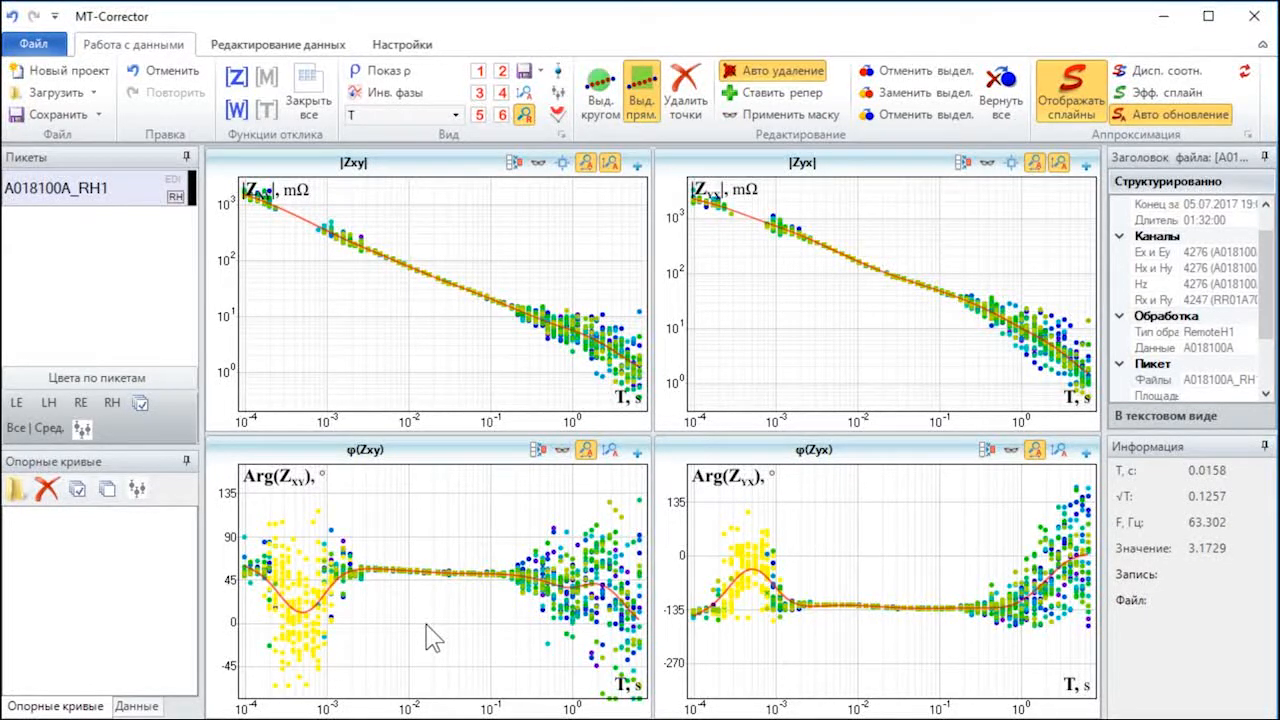
{"action": "left_click_drag", "start_coordinate": [429, 625], "coordinate": [428, 708]}
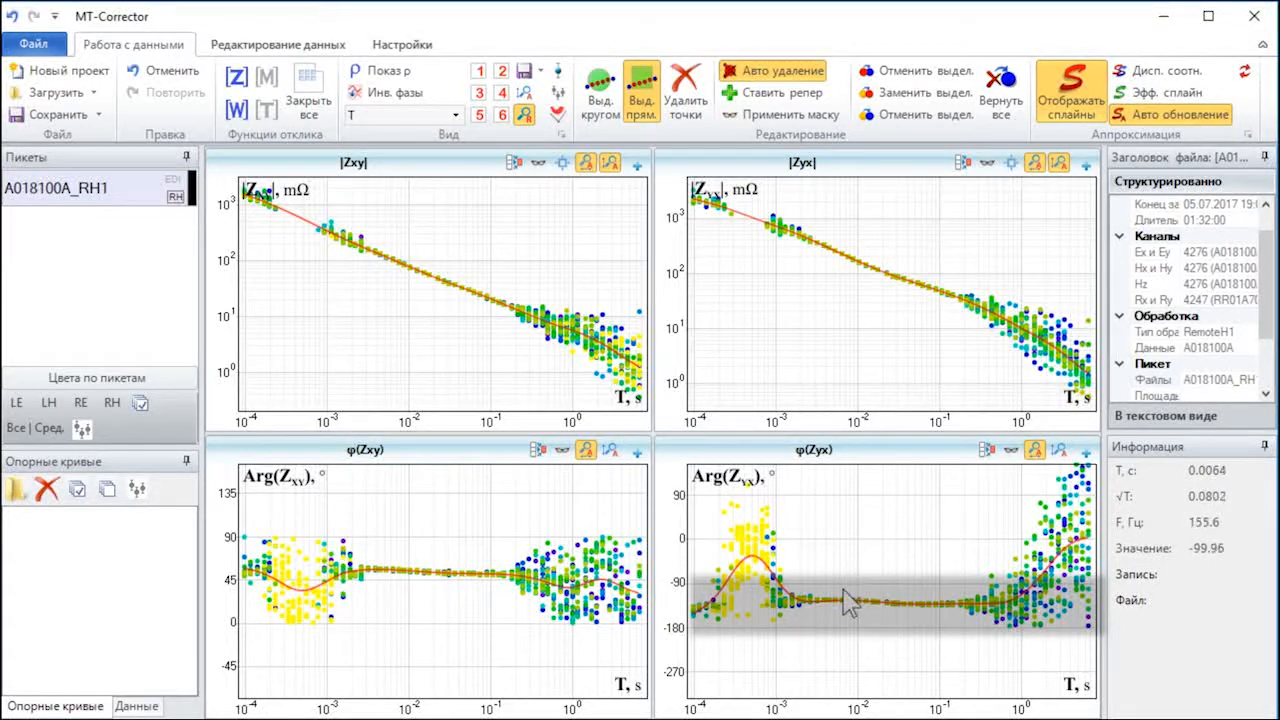
{"action": "left_click", "coordinate": [845, 592]}
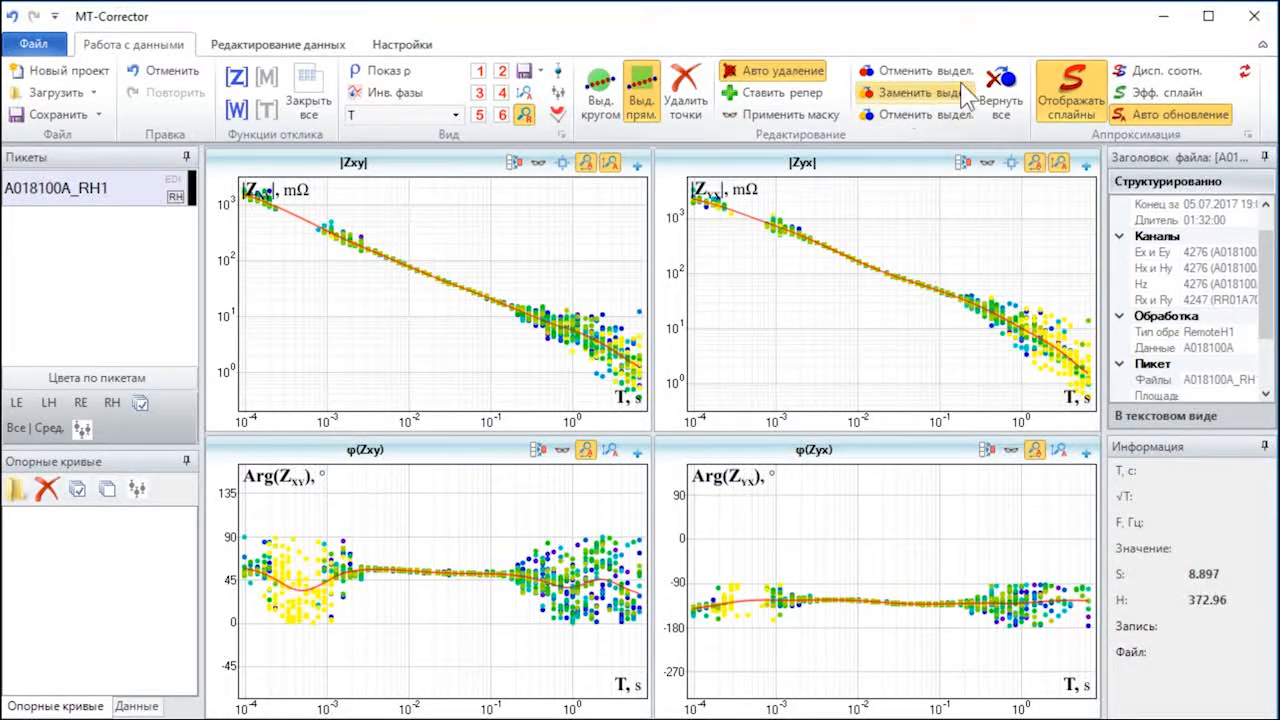
Show the dispersion-relation curves on the phase plots, update the splines, and switch the amplitude plots back to apparent resistivity.
{"action": "left_click", "coordinate": [1160, 72]}
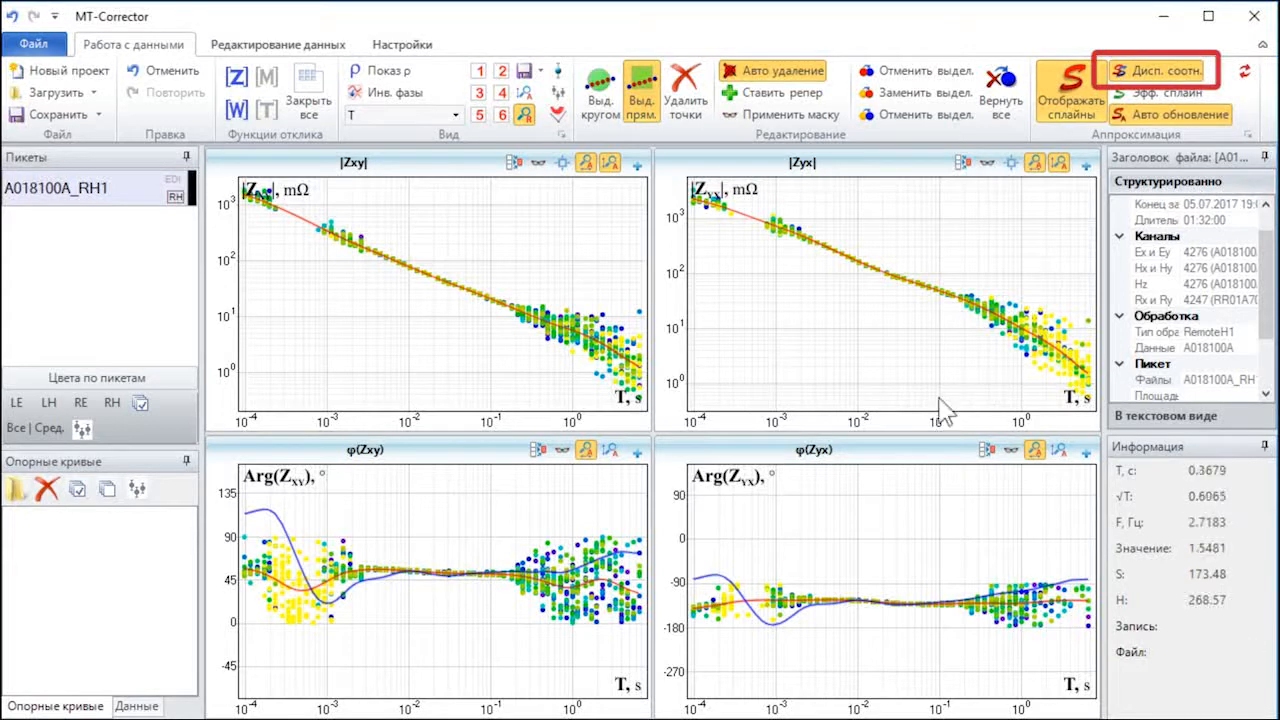
{"action": "key", "text": "Return"}
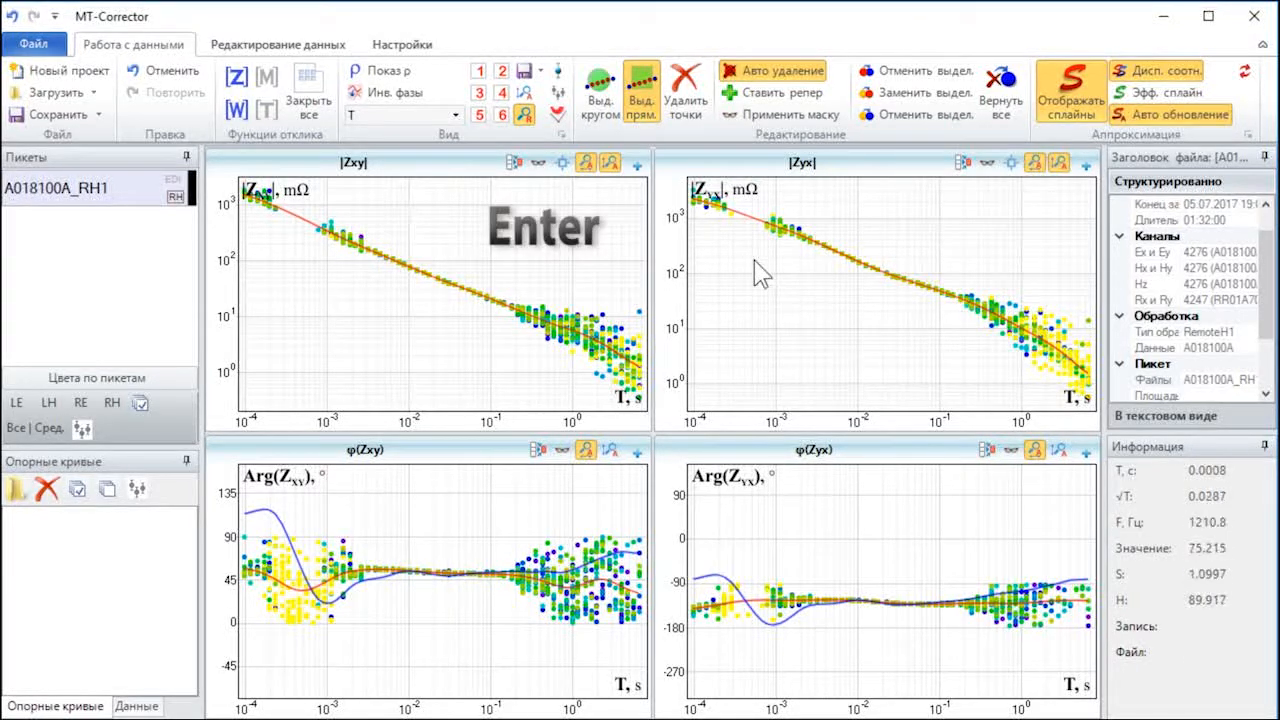
{"action": "left_click", "coordinate": [390, 72]}
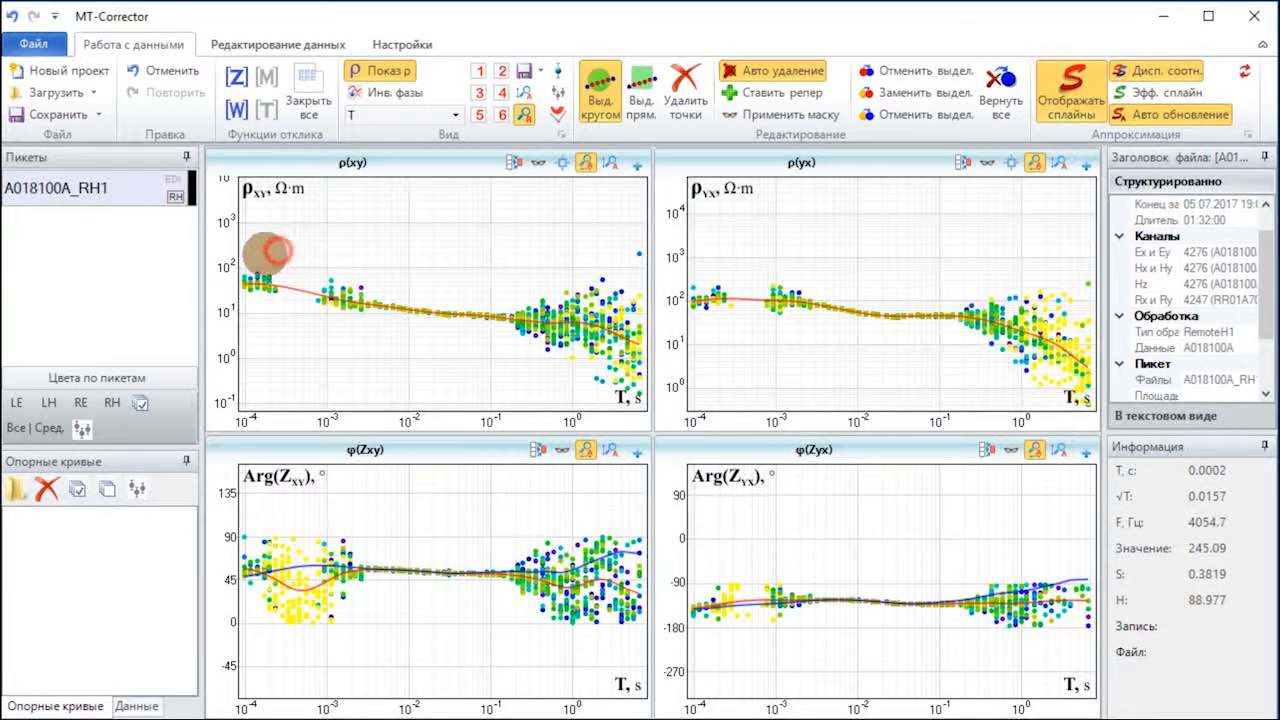
Using circular selection, delete the outlying short-period points around the spline in ρ(xy) and φ(Zxy).
{"action": "left_click", "coordinate": [245, 255]}
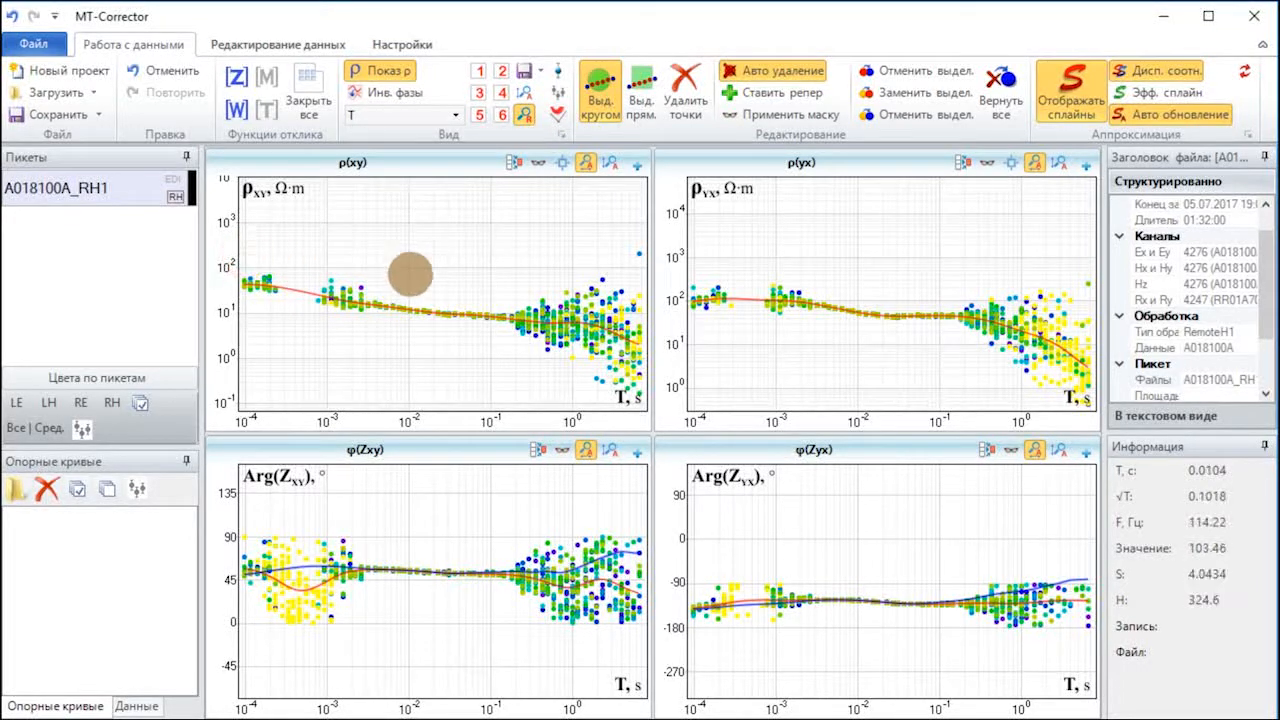
{"action": "left_click_drag", "start_coordinate": [351, 277], "coordinate": [343, 268]}
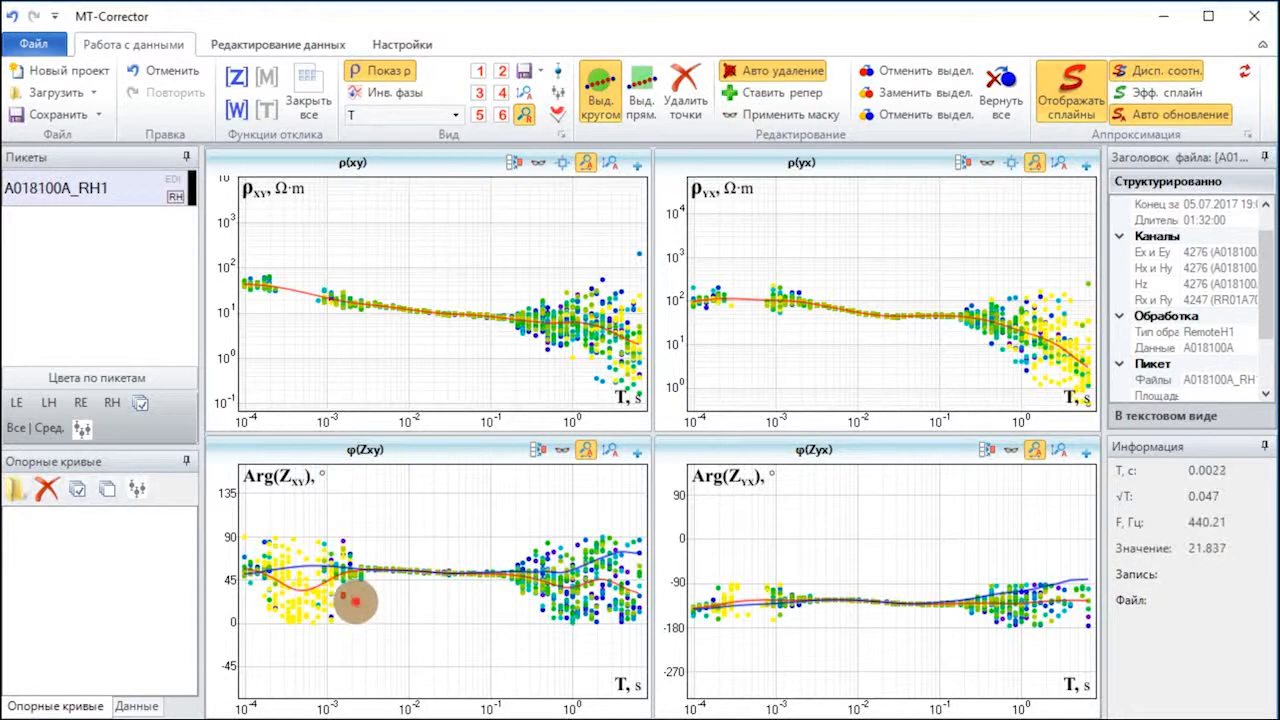
{"action": "mouse_move", "coordinate": [356, 600]}
{"action": "left_mouse_down"}
{"action": "mouse_move", "coordinate": [285, 603]}
{"action": "mouse_move", "coordinate": [361, 640]}
{"action": "mouse_move", "coordinate": [365, 630]}
{"action": "left_mouse_up"}
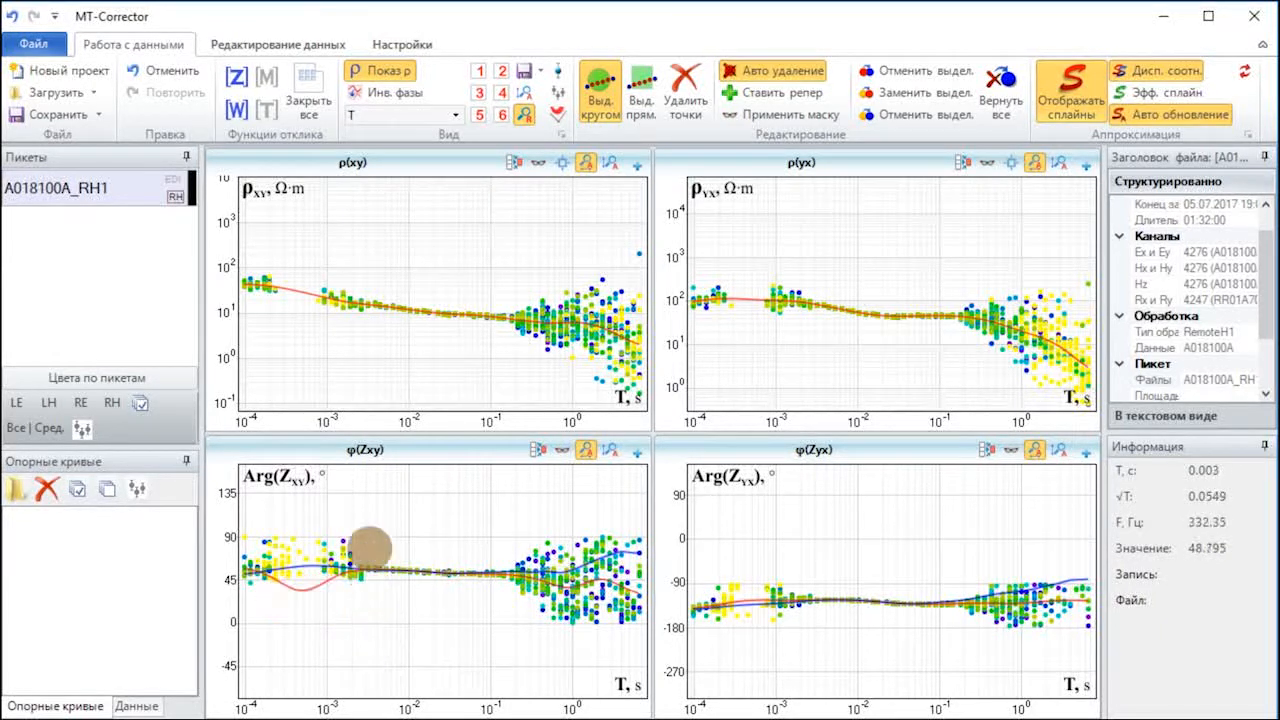
{"action": "left_click_drag", "start_coordinate": [323, 532], "coordinate": [245, 536]}
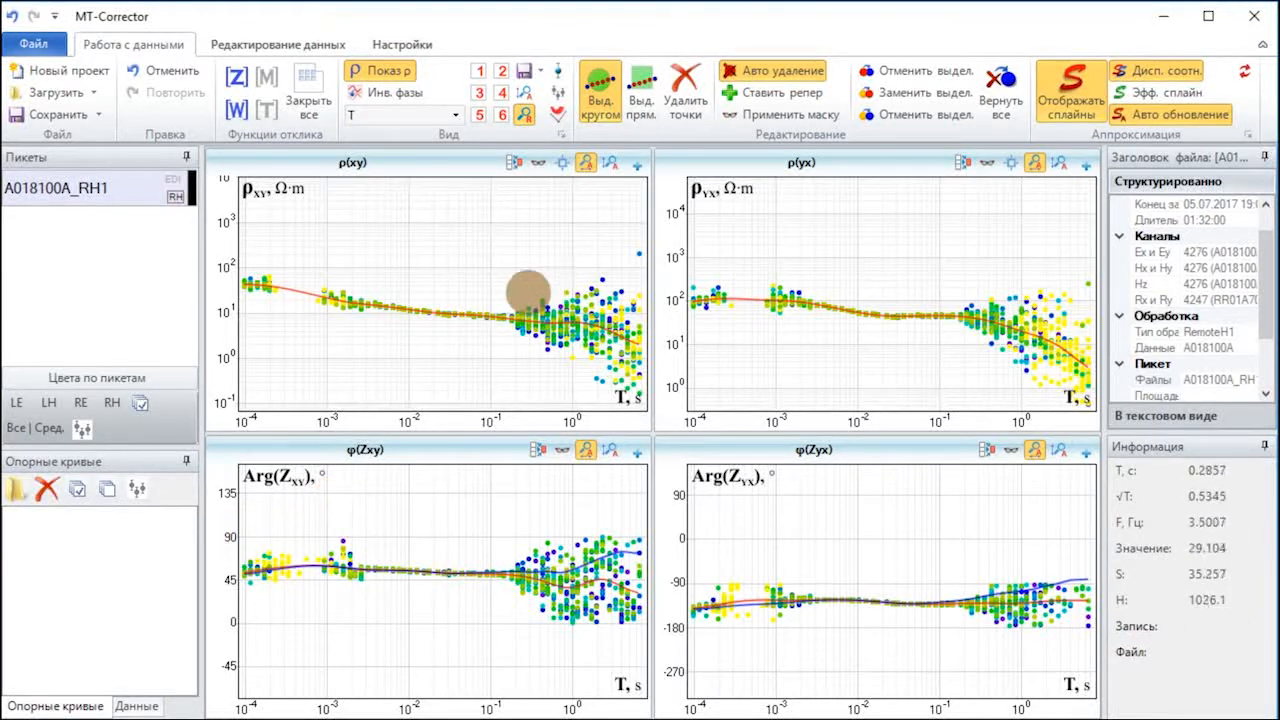
Delete the scattered long-period points from ρ(xy) and φ(Zxy), including everything beyond 1 s.
{"action": "left_click_drag", "start_coordinate": [535, 292], "coordinate": [626, 281]}
{"action": "left_click_drag", "start_coordinate": [517, 365], "coordinate": [635, 368]}
{"action": "left_click", "coordinate": [640, 256]}
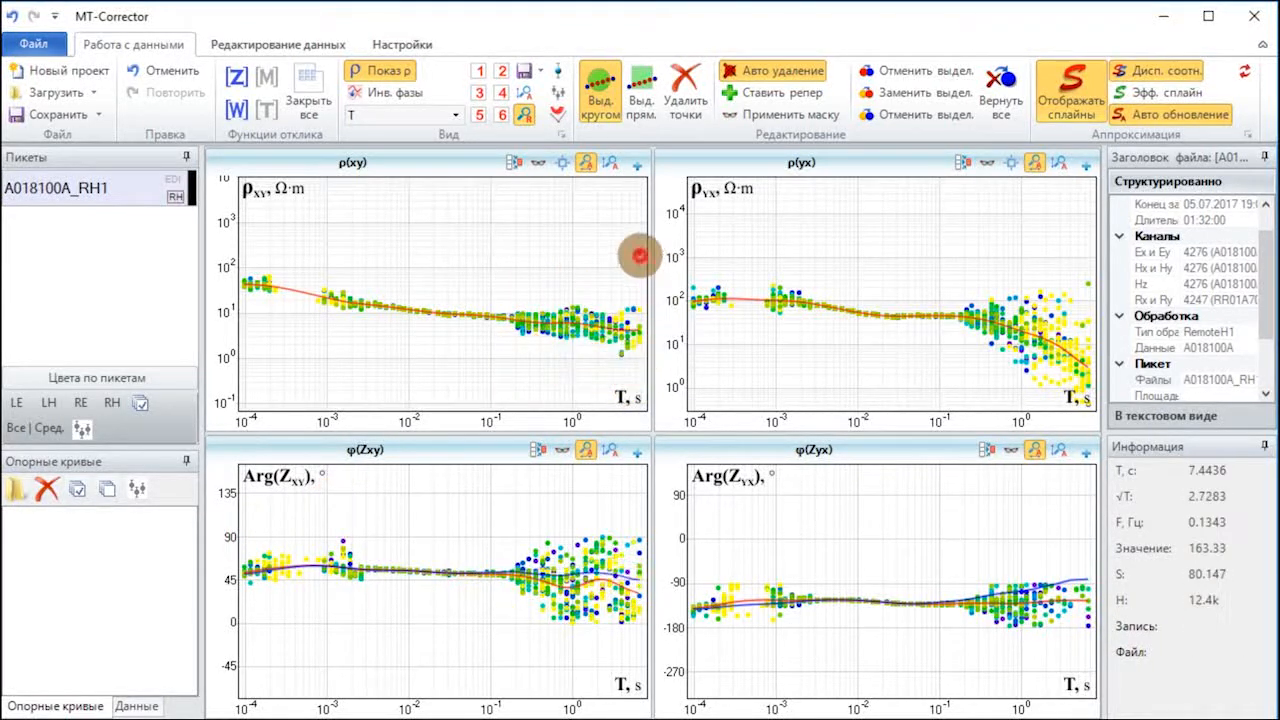
{"action": "left_click_drag", "start_coordinate": [598, 302], "coordinate": [635, 335]}
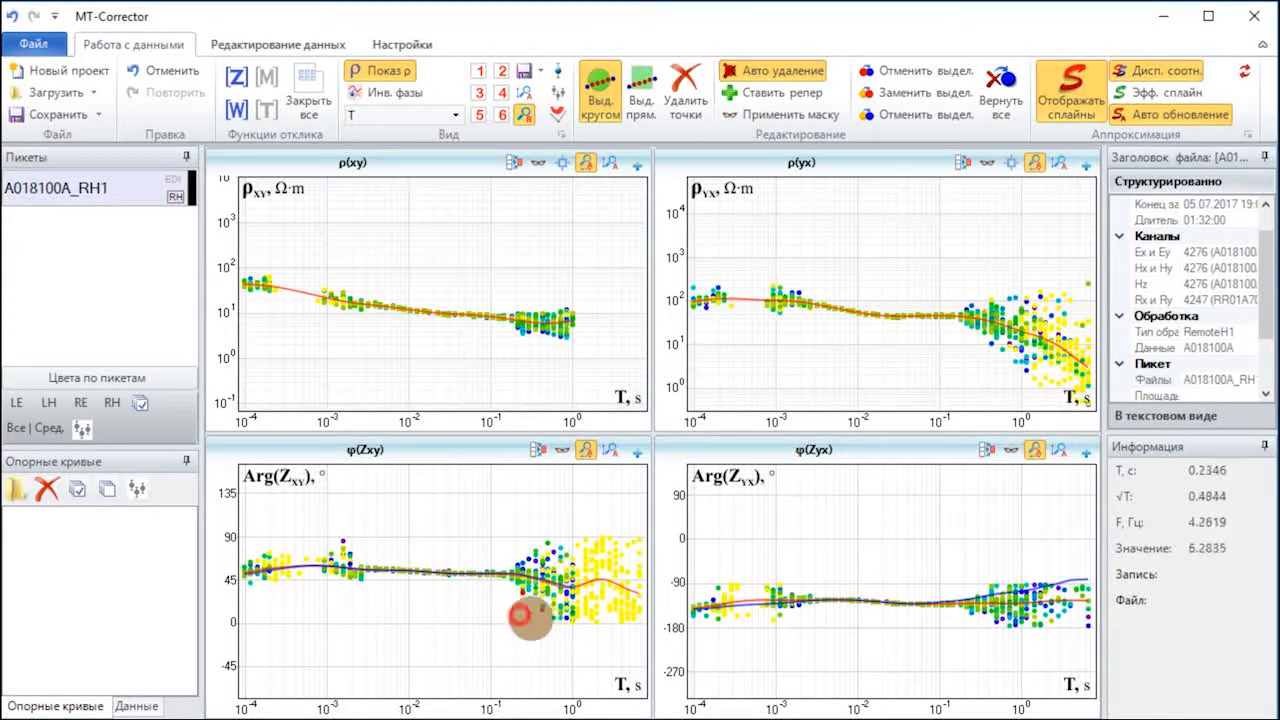
{"action": "left_click_drag", "start_coordinate": [529, 617], "coordinate": [649, 630]}
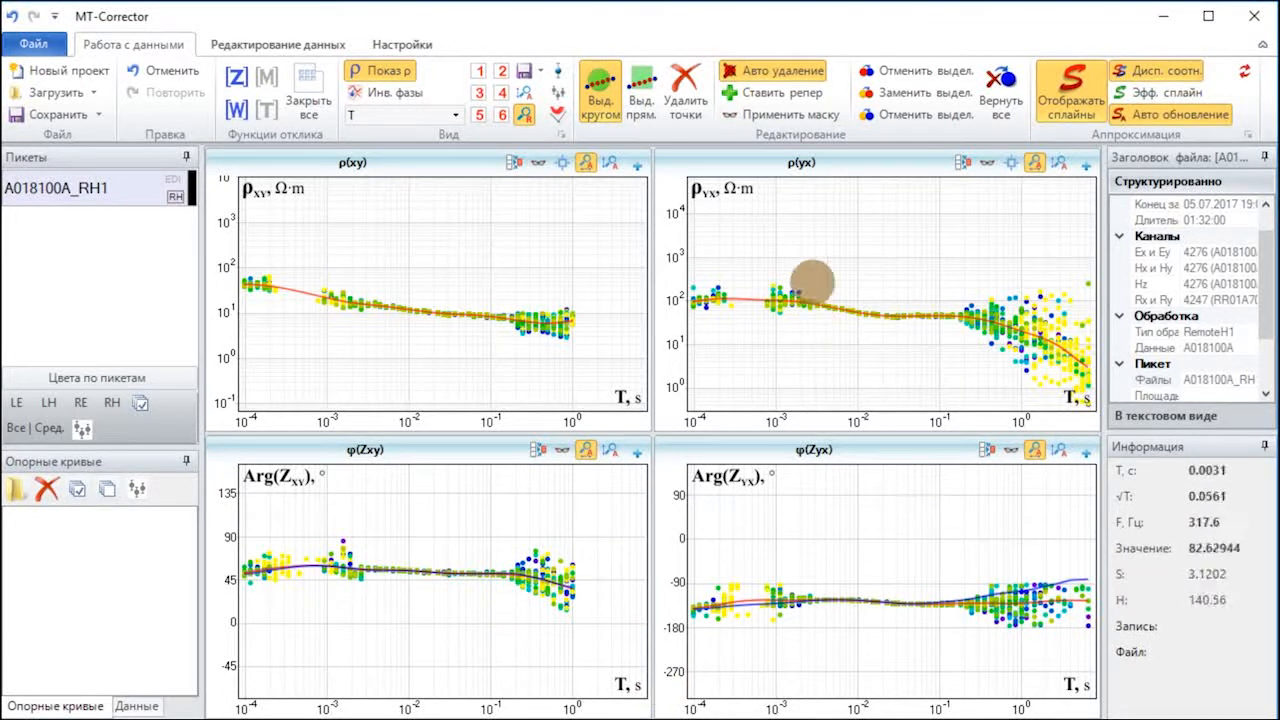
Delete the outlying short-period points and all points beyond 1 s from ρ(yx) and φ(Zyx), trimming the scatter just below 1 s.
{"action": "left_click_drag", "start_coordinate": [795, 568], "coordinate": [722, 574]}
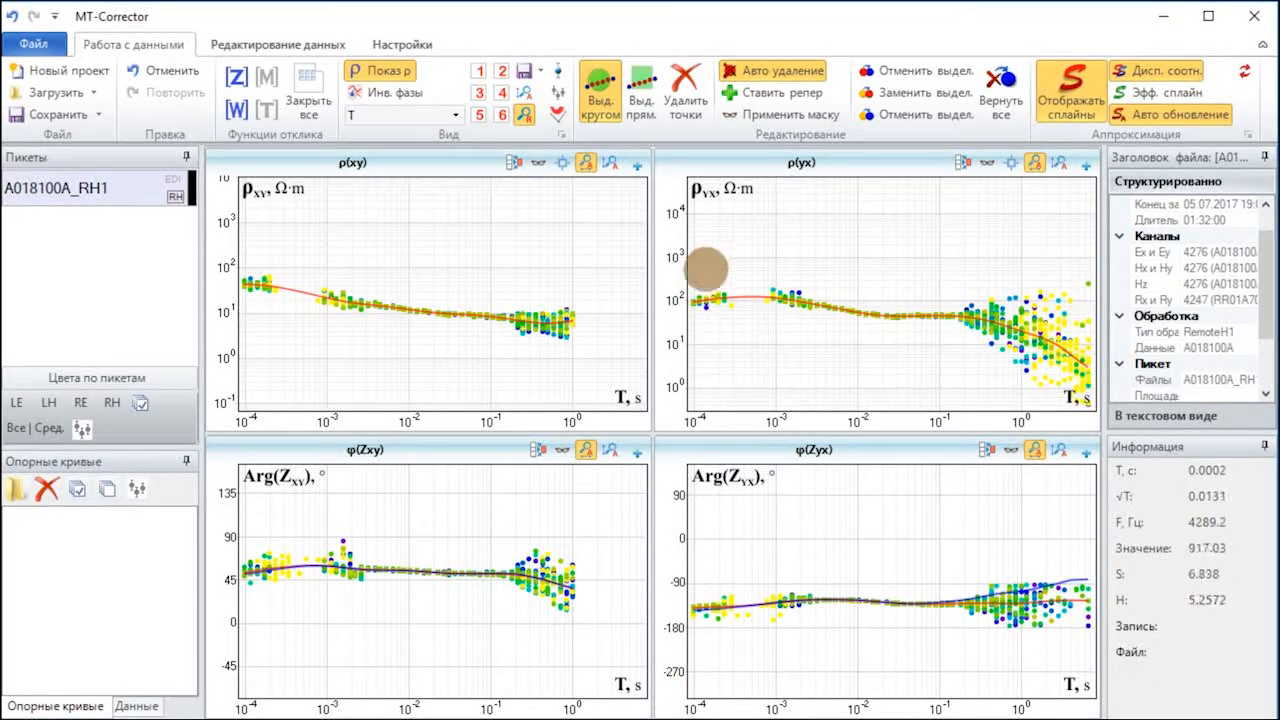
{"action": "mouse_move", "coordinate": [1040, 300]}
{"action": "left_mouse_down"}
{"action": "mouse_move", "coordinate": [1048, 357]}
{"action": "mouse_move", "coordinate": [1082, 388]}
{"action": "left_mouse_up"}
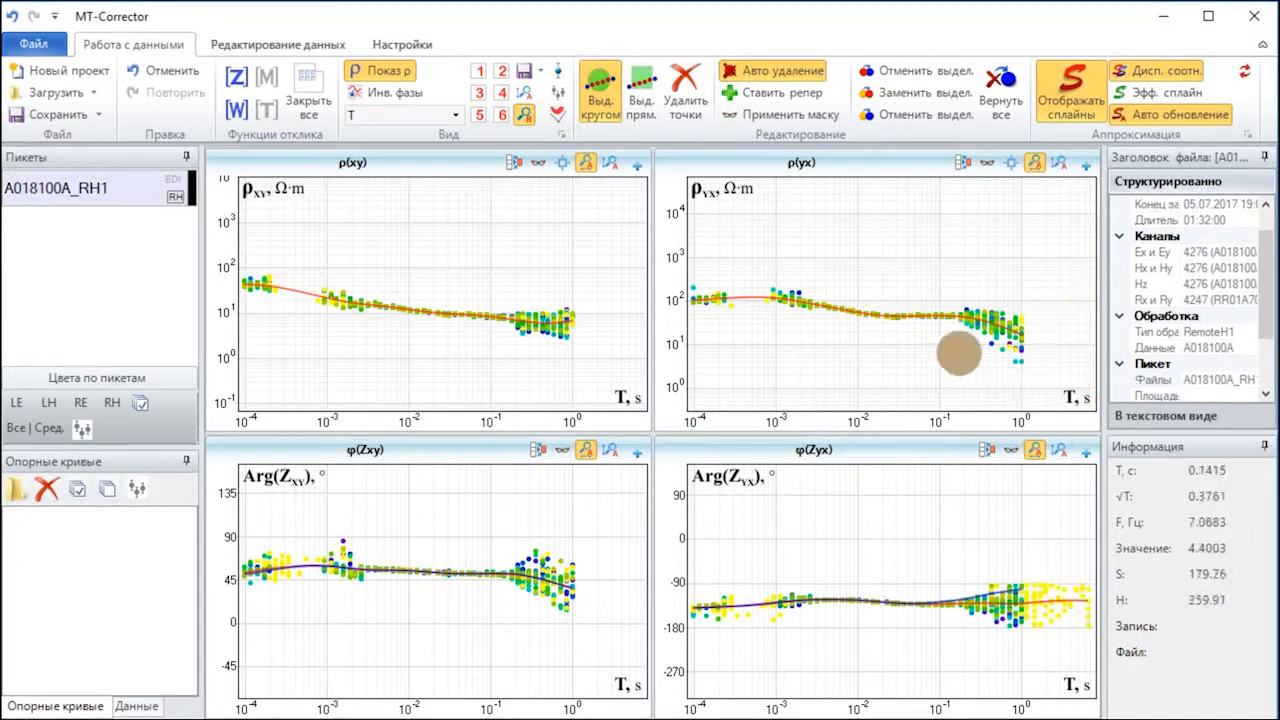
{"action": "left_click_drag", "start_coordinate": [1003, 349], "coordinate": [1015, 352]}
{"action": "mouse_move", "coordinate": [972, 632]}
{"action": "left_mouse_down"}
{"action": "mouse_move", "coordinate": [1045, 605]}
{"action": "mouse_move", "coordinate": [1100, 643]}
{"action": "left_mouse_up"}
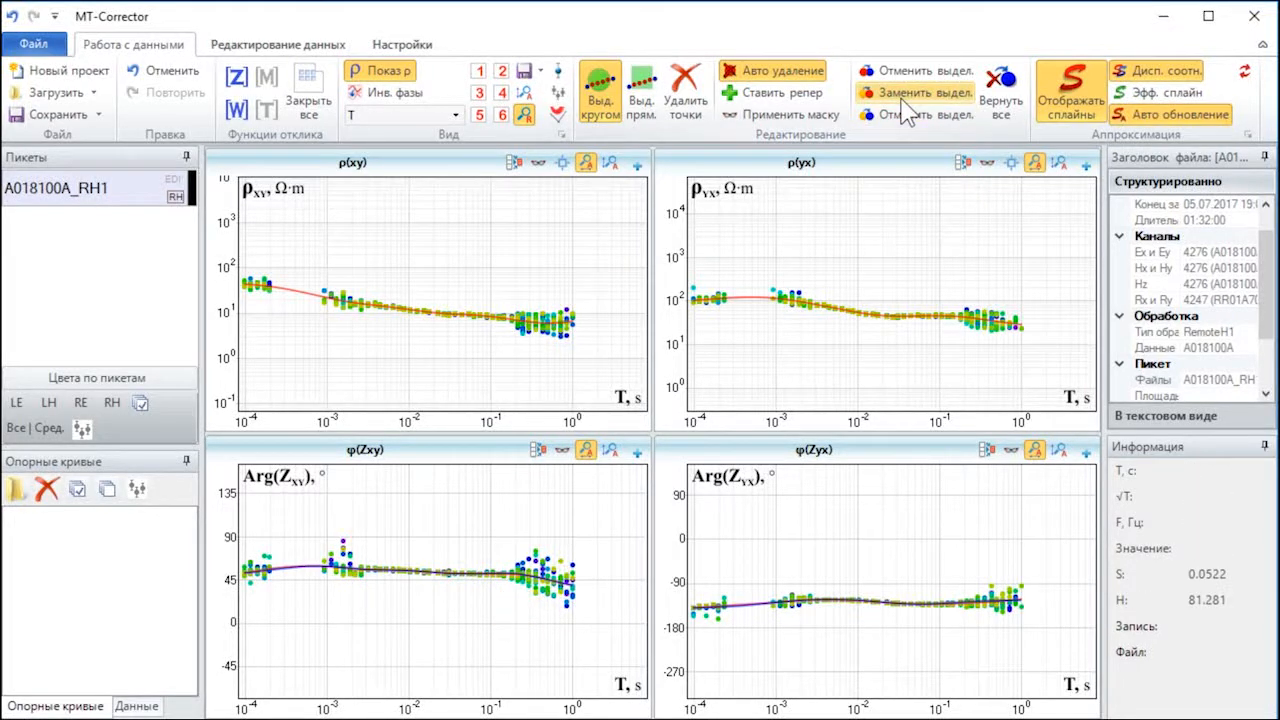
Open the saved view with the Zxx and Zyy plots and delete the outliers and points beyond 1 s from |Zxx| and φ(Zxx).
{"action": "left_click", "coordinate": [501, 73]}
{"action": "left_click_drag", "start_coordinate": [314, 306], "coordinate": [272, 303]}
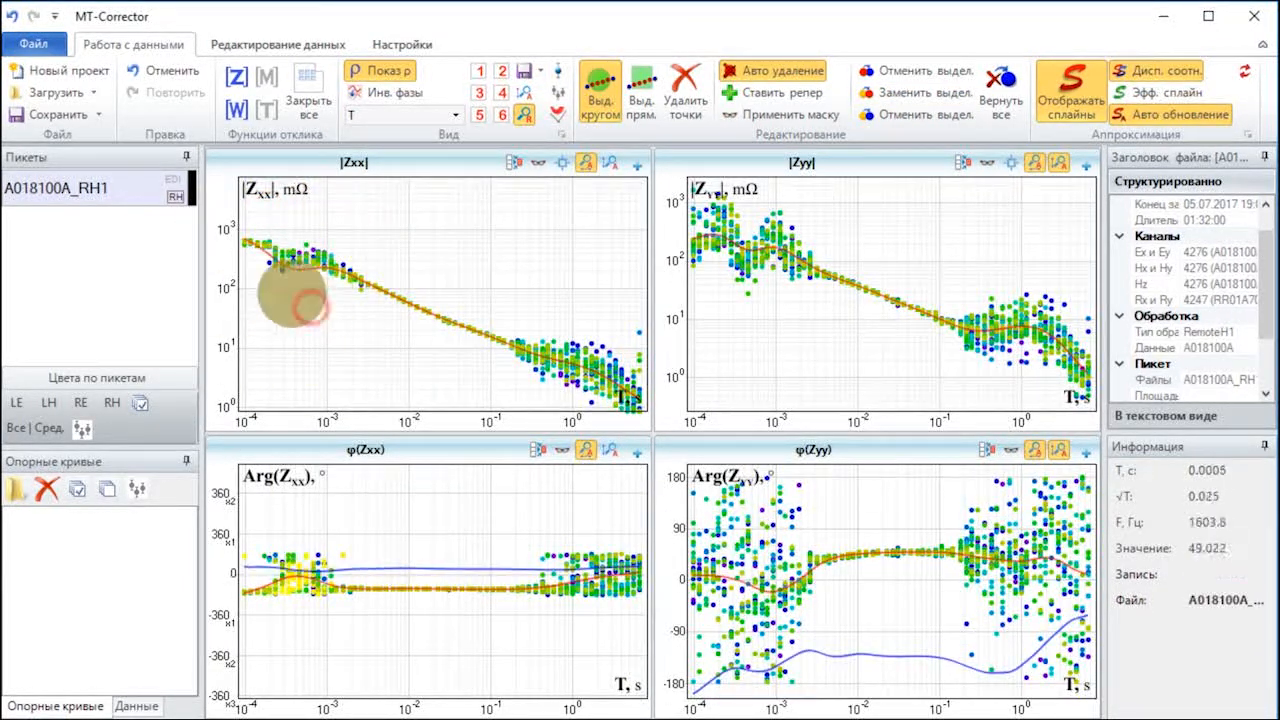
{"action": "left_click_drag", "start_coordinate": [543, 314], "coordinate": [498, 390]}
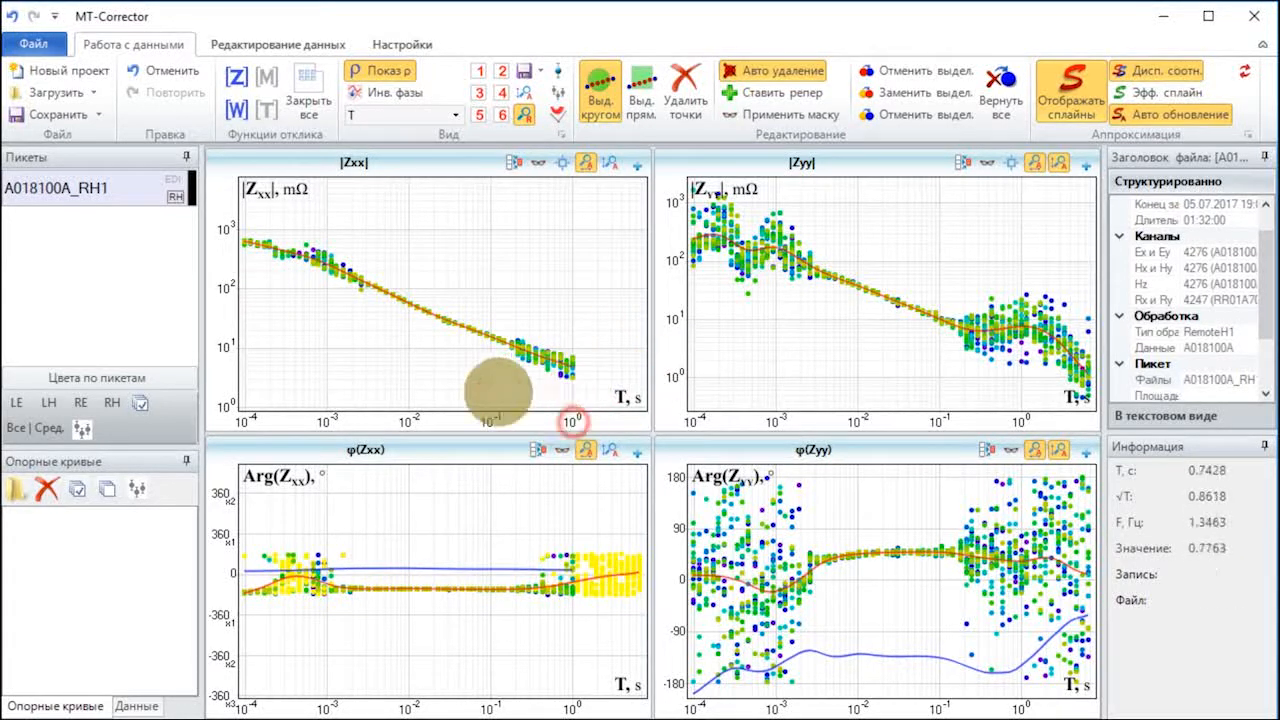
{"action": "mouse_move", "coordinate": [286, 543]}
{"action": "left_mouse_down"}
{"action": "mouse_move", "coordinate": [523, 547]}
{"action": "mouse_move", "coordinate": [622, 622]}
{"action": "left_mouse_up"}
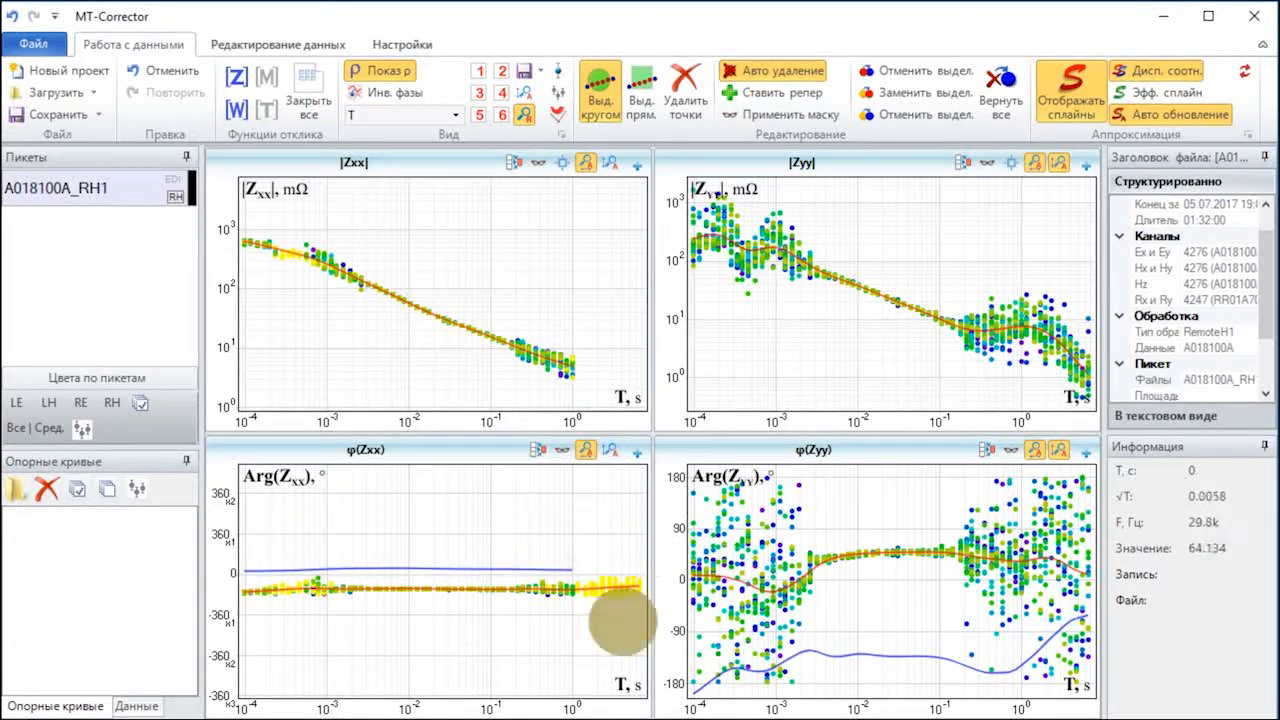
Delete the scattered points from |Zyy| and φ(Zyy), including those beyond 1 s, and remove the remaining long-period points from φ(Zxx).
{"action": "mouse_move", "coordinate": [826, 223]}
{"action": "left_mouse_down"}
{"action": "mouse_move", "coordinate": [705, 198]}
{"action": "mouse_move", "coordinate": [823, 249]}
{"action": "left_mouse_up"}
{"action": "mouse_move", "coordinate": [800, 523]}
{"action": "left_mouse_down"}
{"action": "mouse_move", "coordinate": [705, 640]}
{"action": "mouse_move", "coordinate": [951, 623]}
{"action": "mouse_move", "coordinate": [1000, 491]}
{"action": "mouse_move", "coordinate": [1085, 620]}
{"action": "mouse_move", "coordinate": [1059, 572]}
{"action": "mouse_move", "coordinate": [1052, 592]}
{"action": "left_mouse_up"}
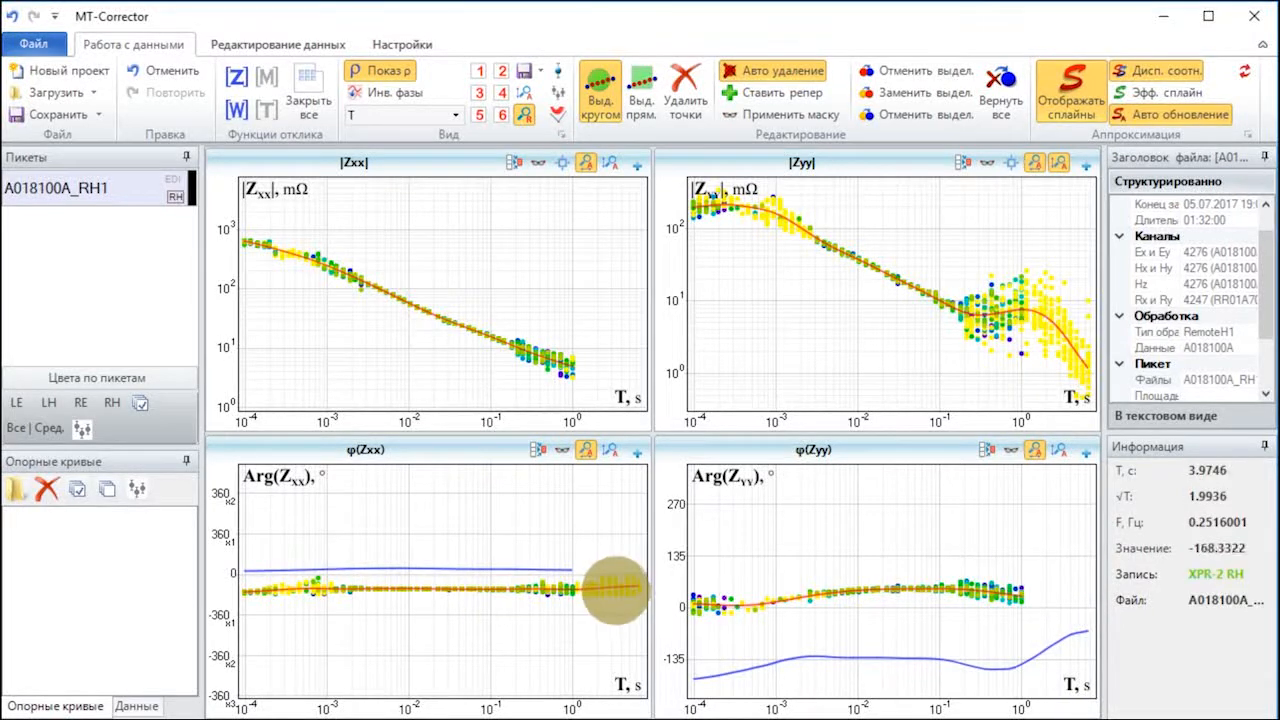
{"action": "left_click_drag", "start_coordinate": [614, 590], "coordinate": [666, 534]}
{"action": "mouse_move", "coordinate": [910, 358]}
{"action": "left_mouse_down"}
{"action": "mouse_move", "coordinate": [976, 358]}
{"action": "mouse_move", "coordinate": [1060, 264]}
{"action": "mouse_move", "coordinate": [1065, 361]}
{"action": "left_mouse_up"}
{"action": "mouse_move", "coordinate": [1059, 367]}
{"action": "left_mouse_down"}
{"action": "mouse_move", "coordinate": [983, 315]}
{"action": "mouse_move", "coordinate": [966, 394]}
{"action": "mouse_move", "coordinate": [1025, 413]}
{"action": "left_mouse_up"}
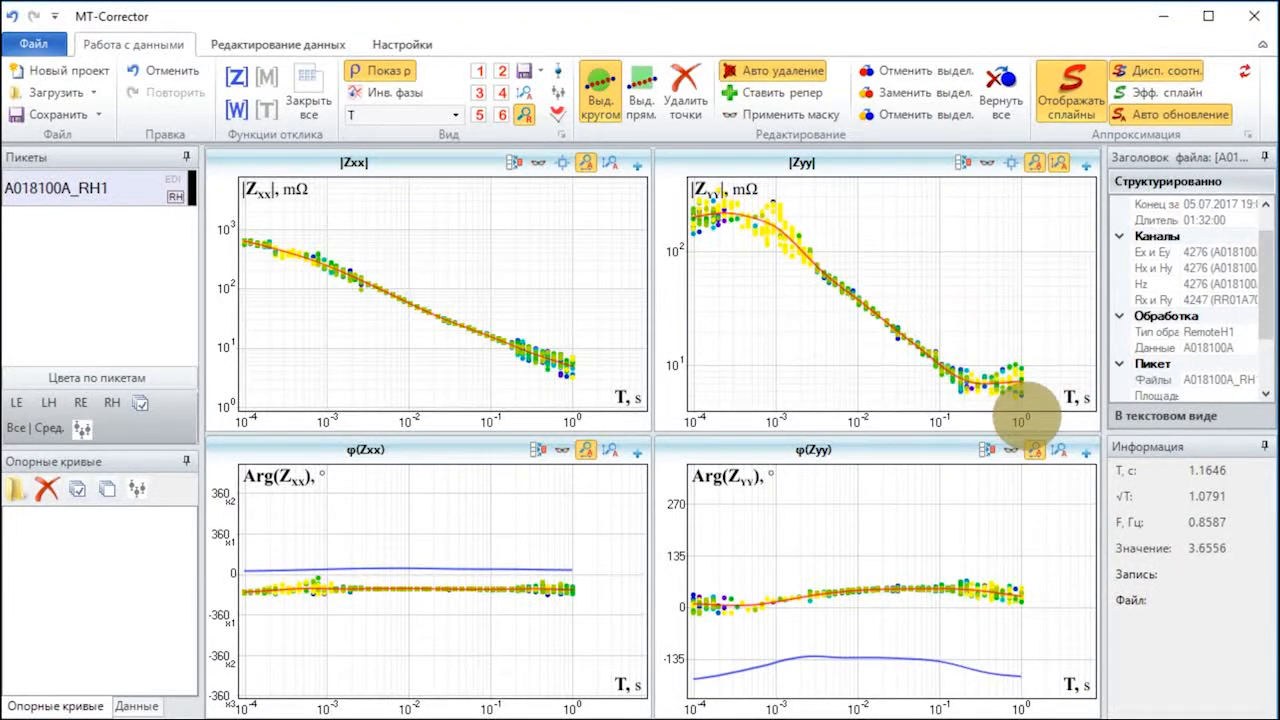
{"action": "mouse_move", "coordinate": [746, 309]}
{"action": "left_mouse_down"}
{"action": "mouse_move", "coordinate": [823, 227]}
{"action": "mouse_move", "coordinate": [806, 209]}
{"action": "mouse_move", "coordinate": [680, 206]}
{"action": "left_mouse_up"}
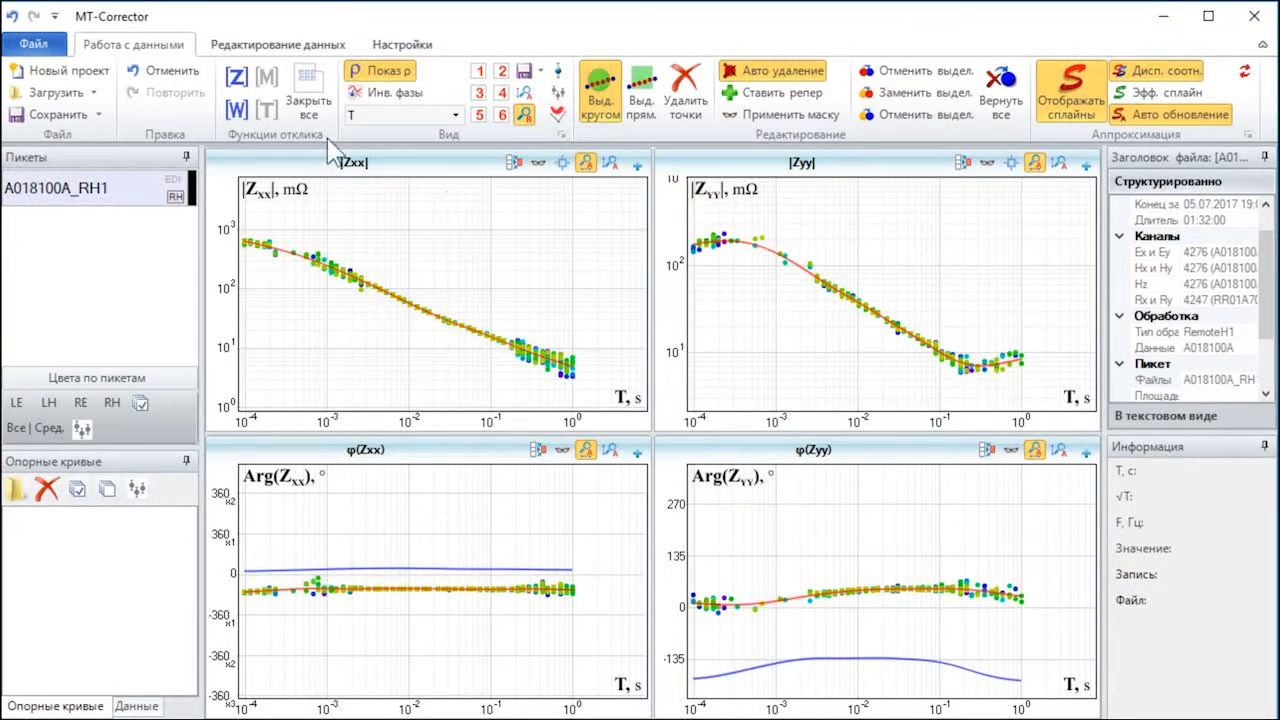
Replace the Zxx and Zyy plots with the effective impedance resistivity and phase plots, and turn on the effective spline.
{"action": "left_click", "coordinate": [236, 77]}
{"action": "left_click", "coordinate": [276, 170]}
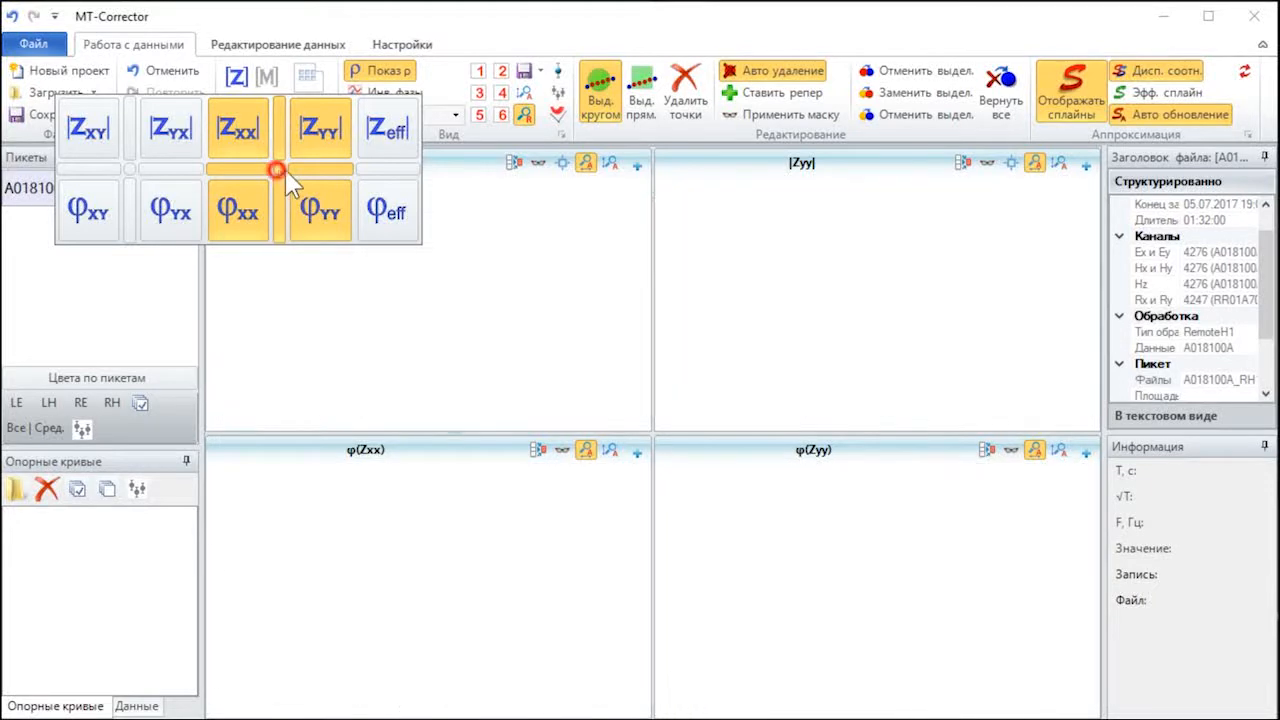
{"action": "left_click", "coordinate": [386, 170]}
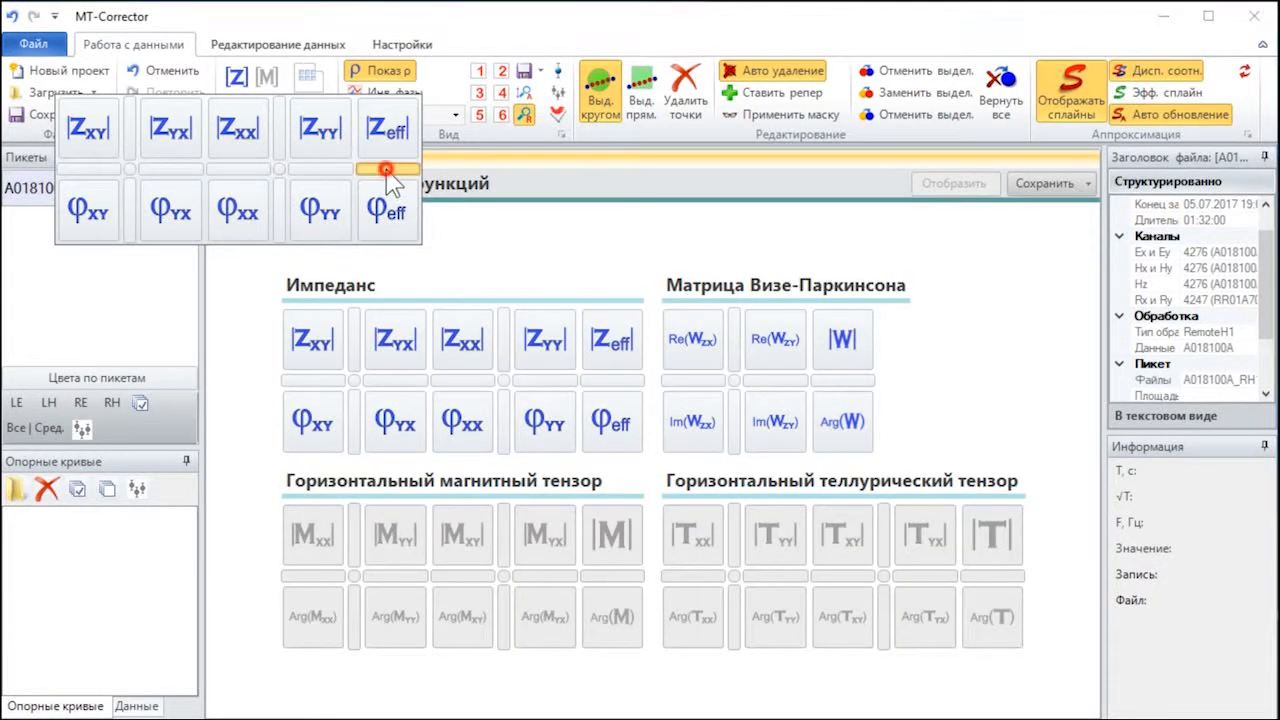
{"action": "left_click", "coordinate": [702, 418]}
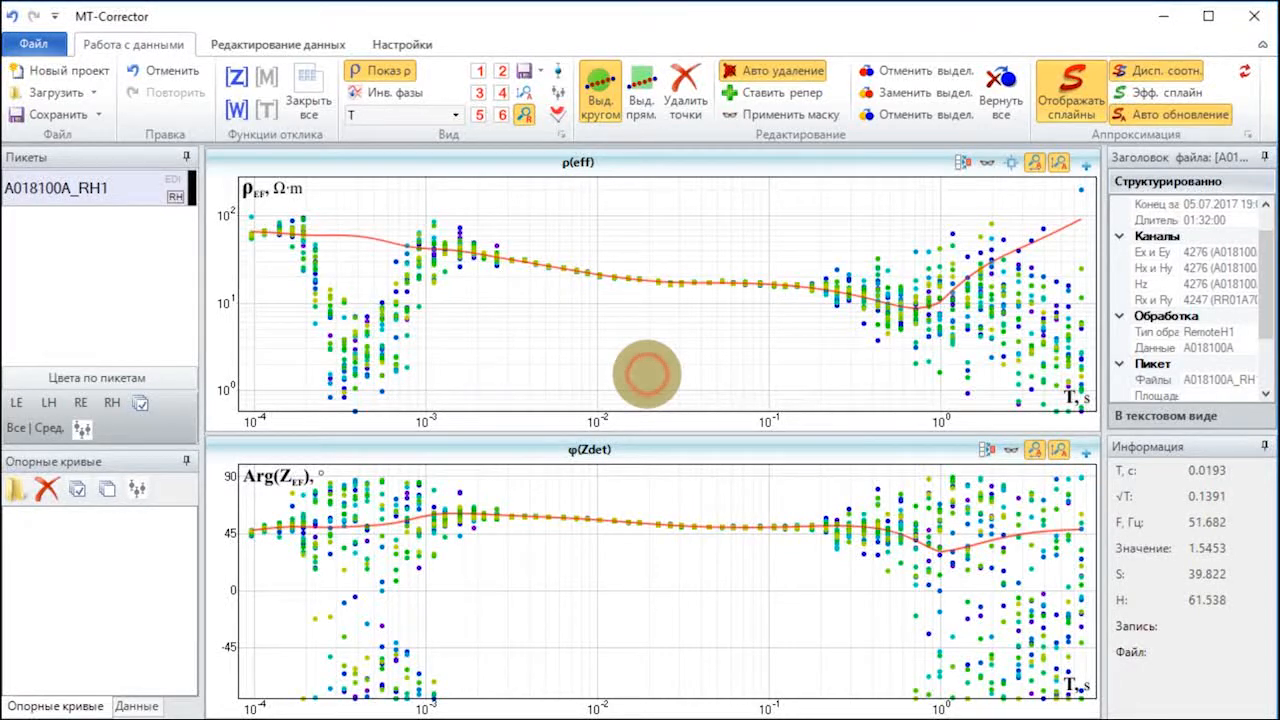
{"action": "left_click", "coordinate": [1187, 95]}
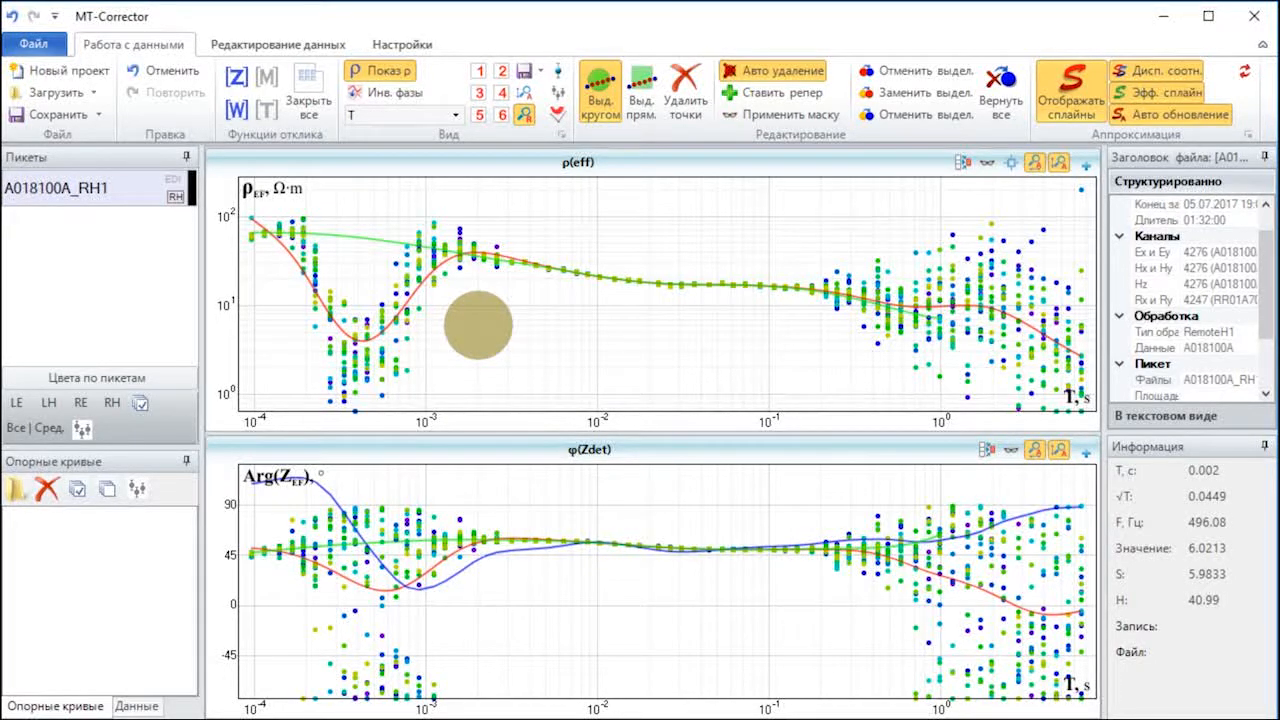
Delete the short-period dip points from ρ(eff) and, using rectangular selection, all of its points beyond 1 s.
{"action": "mouse_move", "coordinate": [488, 304]}
{"action": "left_mouse_down"}
{"action": "mouse_move", "coordinate": [295, 358]}
{"action": "mouse_move", "coordinate": [472, 220]}
{"action": "mouse_move", "coordinate": [425, 208]}
{"action": "mouse_move", "coordinate": [837, 251]}
{"action": "mouse_move", "coordinate": [983, 220]}
{"action": "left_mouse_up"}
{"action": "left_click", "coordinate": [641, 100]}
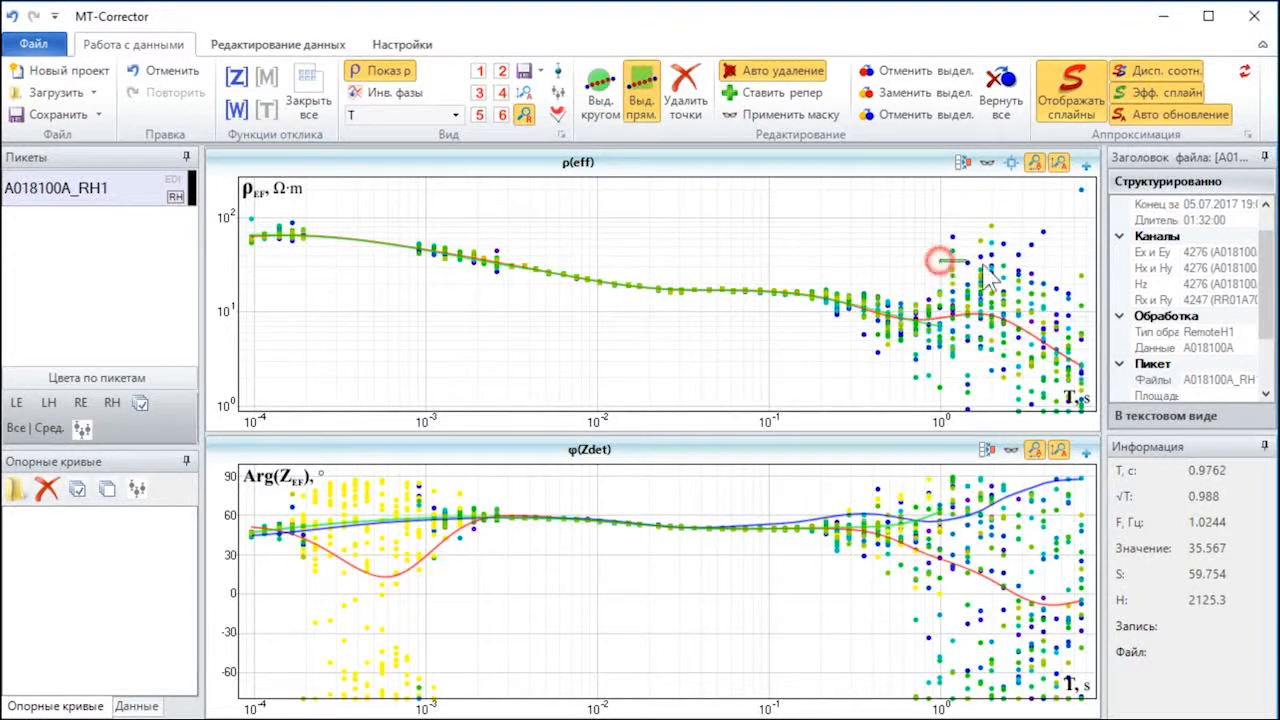
{"action": "left_click_drag", "start_coordinate": [939, 261], "coordinate": [1077, 307]}
{"action": "left_click_drag", "start_coordinate": [943, 283], "coordinate": [1114, 297]}
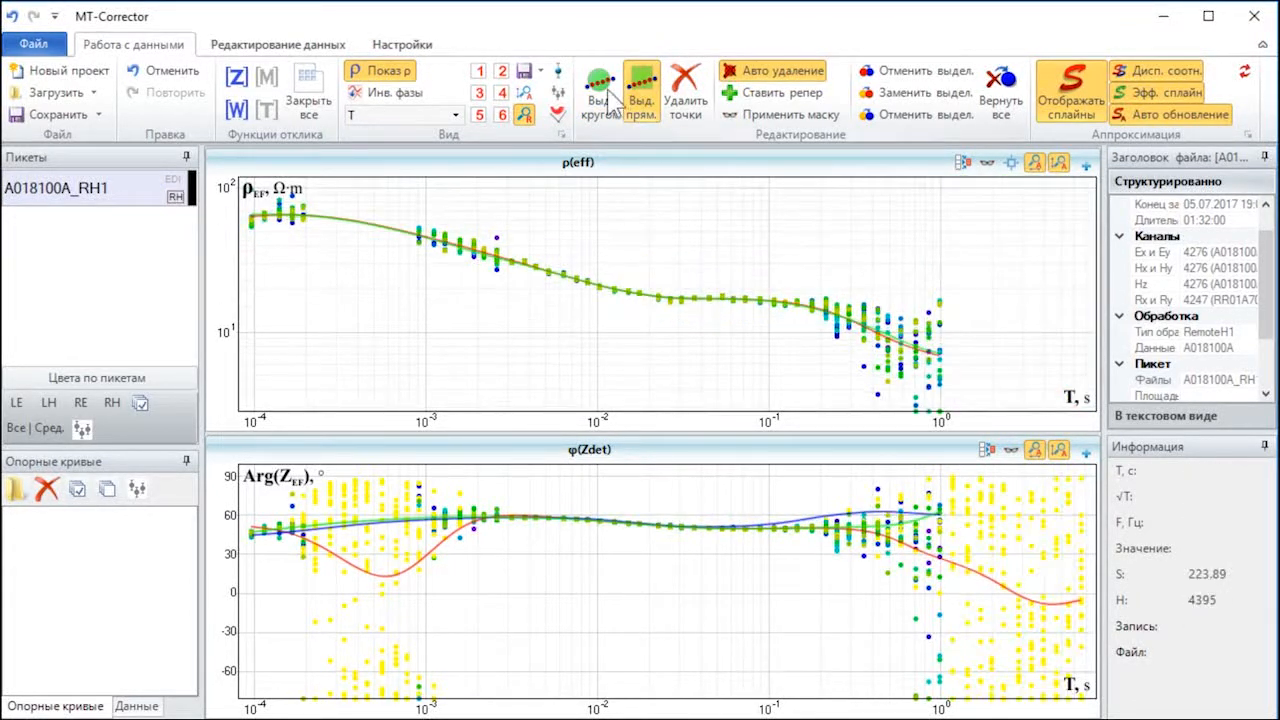
Using circular selection, delete the outliers just below 1 s and the stray point near 3·10⁻³ s from ρ(eff).
{"action": "left_click", "coordinate": [606, 90]}
{"action": "mouse_move", "coordinate": [899, 395]}
{"action": "left_mouse_down"}
{"action": "mouse_move", "coordinate": [920, 423]}
{"action": "mouse_move", "coordinate": [931, 310]}
{"action": "left_mouse_up"}
{"action": "left_click", "coordinate": [851, 287]}
{"action": "left_click", "coordinate": [928, 426]}
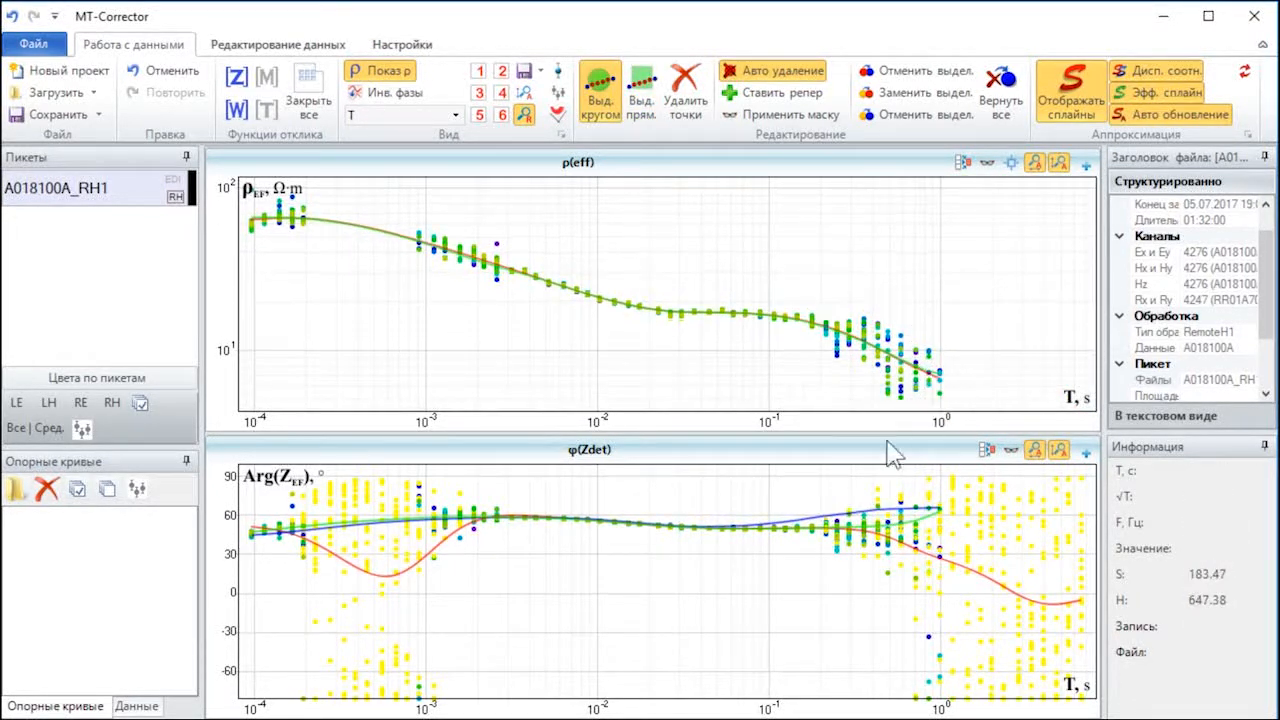
{"action": "left_click", "coordinate": [486, 217]}
Using circular selection, delete the scattered short-period outliers above and below the φ(Zdet) curve between about 10⁻⁴ and 10⁻³ s.
{"action": "left_click", "coordinate": [458, 591]}
{"action": "left_click", "coordinate": [488, 653]}
{"action": "left_click", "coordinate": [409, 634]}
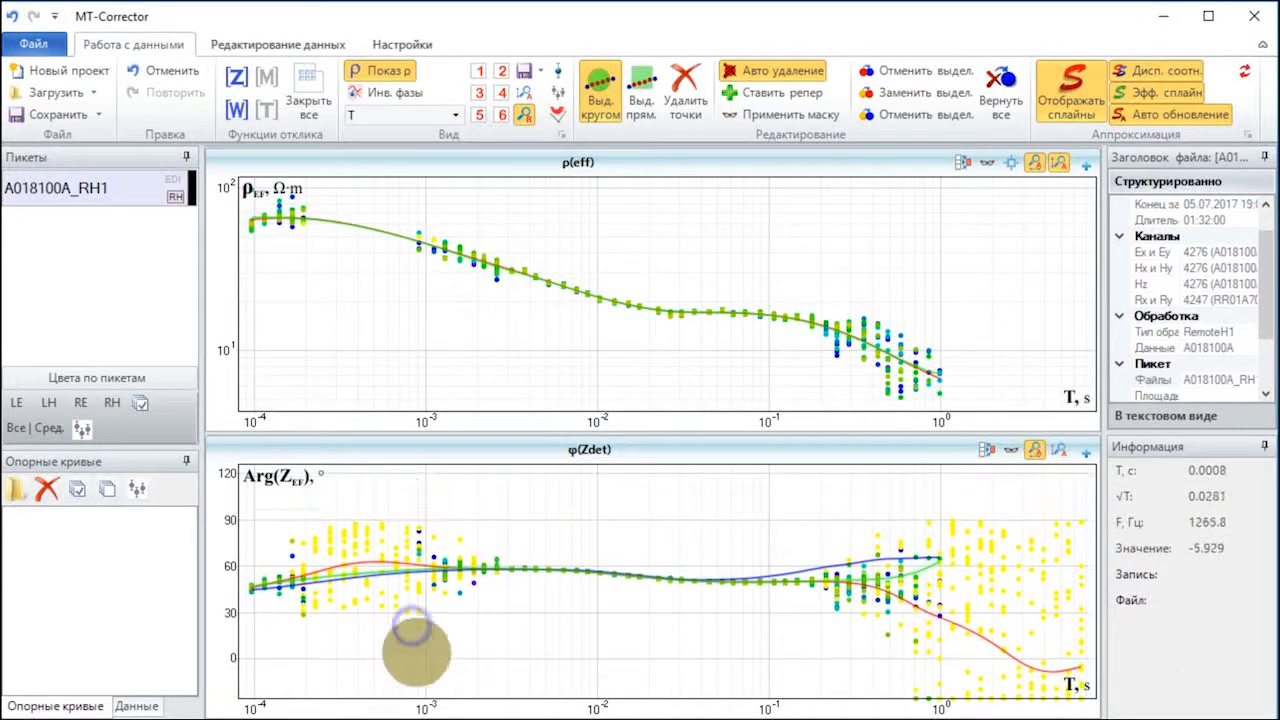
{"action": "left_click", "coordinate": [286, 529]}
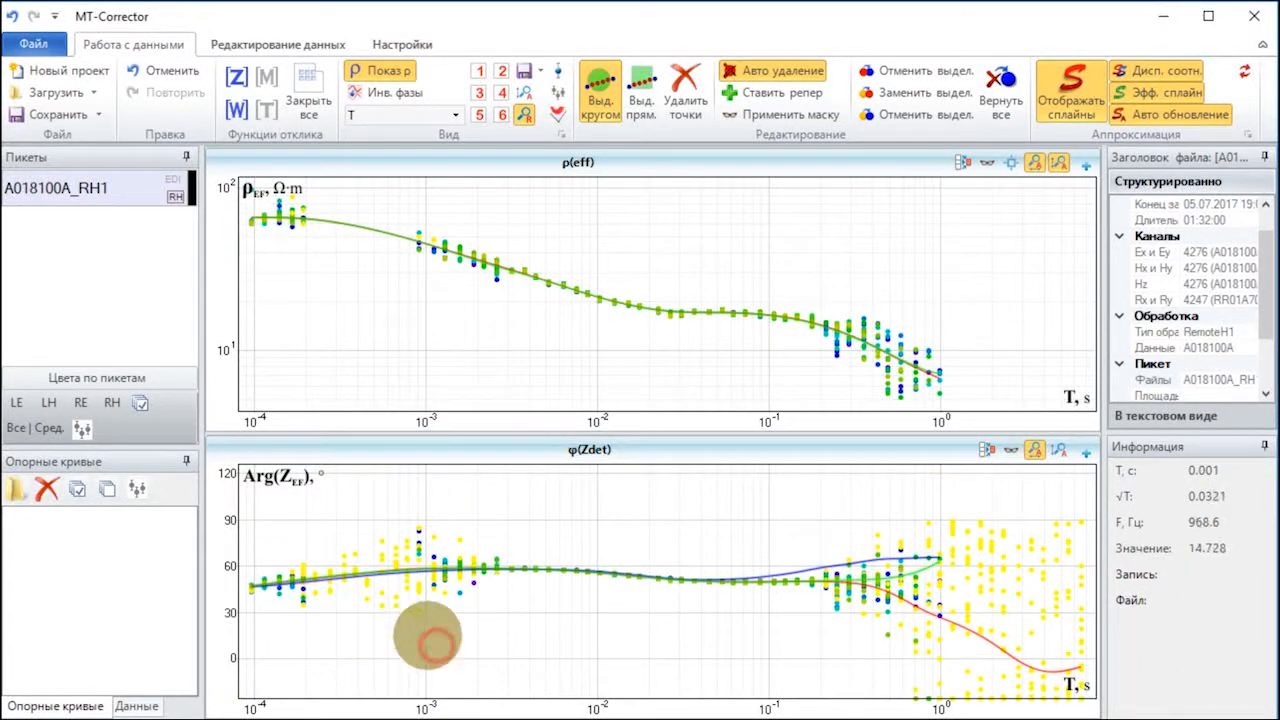
Delete all φ(Zdet) points beyond 1 s with rectangular selection and the low outliers just below 1 s with circular selection.
{"action": "left_click", "coordinate": [640, 100]}
{"action": "left_click_drag", "start_coordinate": [945, 592], "coordinate": [1138, 623]}
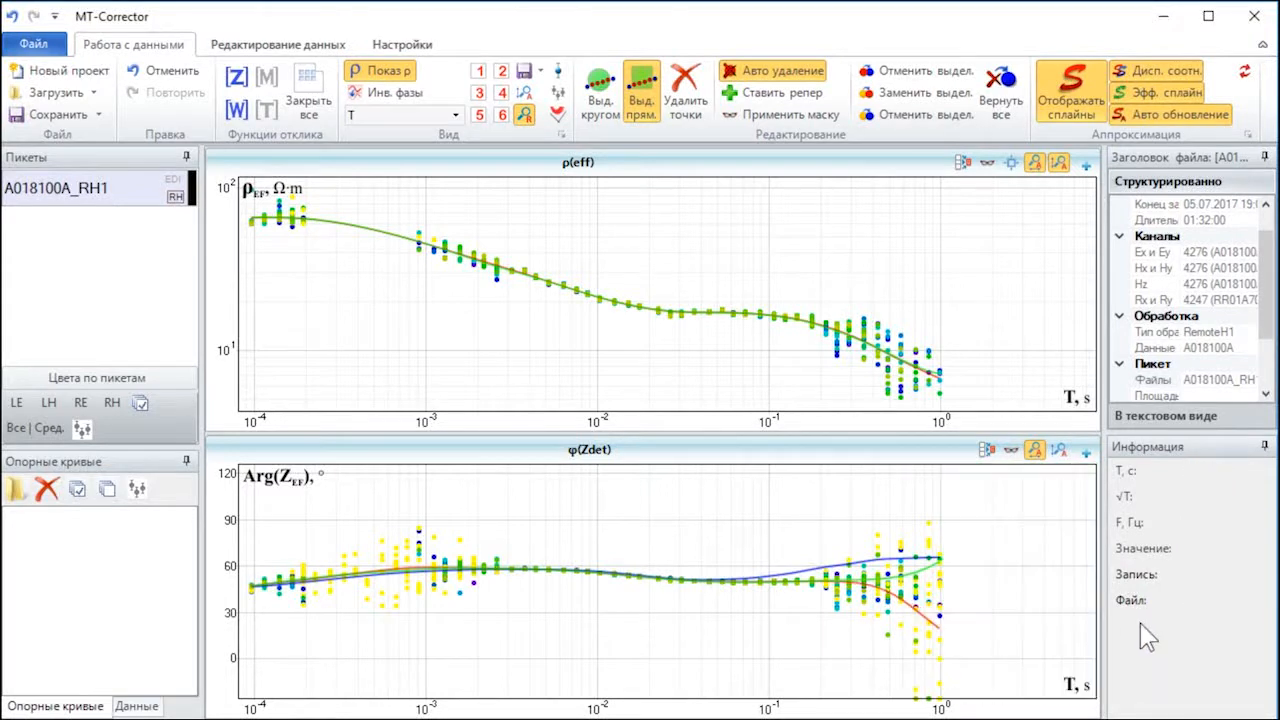
{"action": "left_click", "coordinate": [606, 100]}
{"action": "mouse_move", "coordinate": [877, 646]}
{"action": "left_mouse_down"}
{"action": "mouse_move", "coordinate": [932, 709]}
{"action": "mouse_move", "coordinate": [909, 649]}
{"action": "left_mouse_up"}
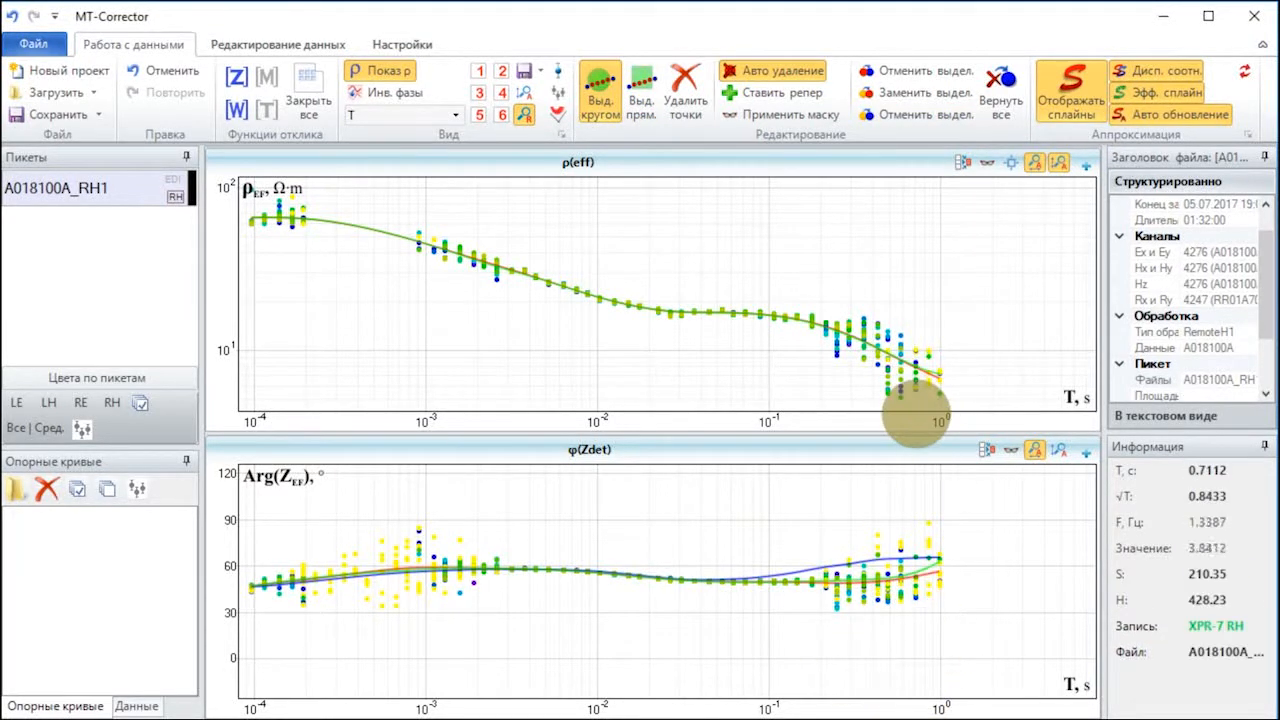
Clean the low ρ(eff) outliers near 1 s and touch up the ρ(xy) points near 6·10⁻⁴ s on the main curves.
{"action": "left_click_drag", "start_coordinate": [915, 415], "coordinate": [955, 440]}
{"action": "left_click", "coordinate": [480, 72]}
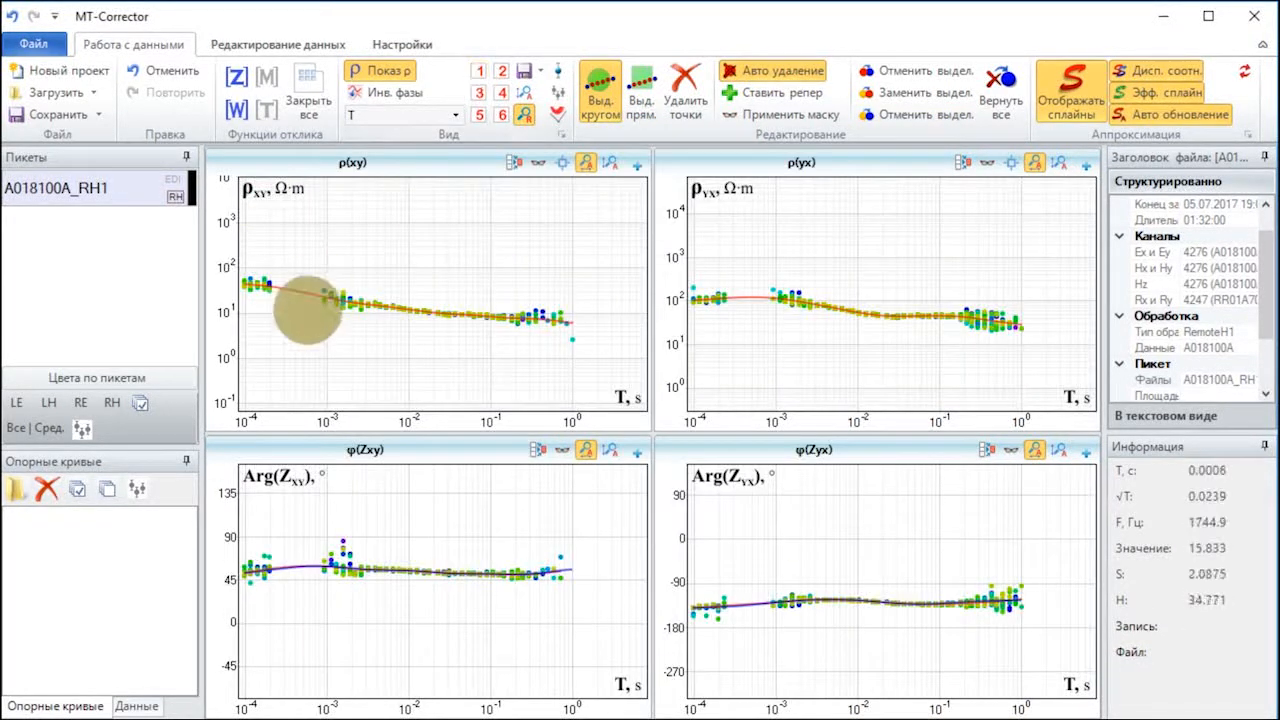
{"action": "mouse_move", "coordinate": [308, 305]}
{"action": "left_mouse_down"}
{"action": "mouse_move", "coordinate": [303, 351]}
{"action": "mouse_move", "coordinate": [300, 323]}
{"action": "left_mouse_up"}
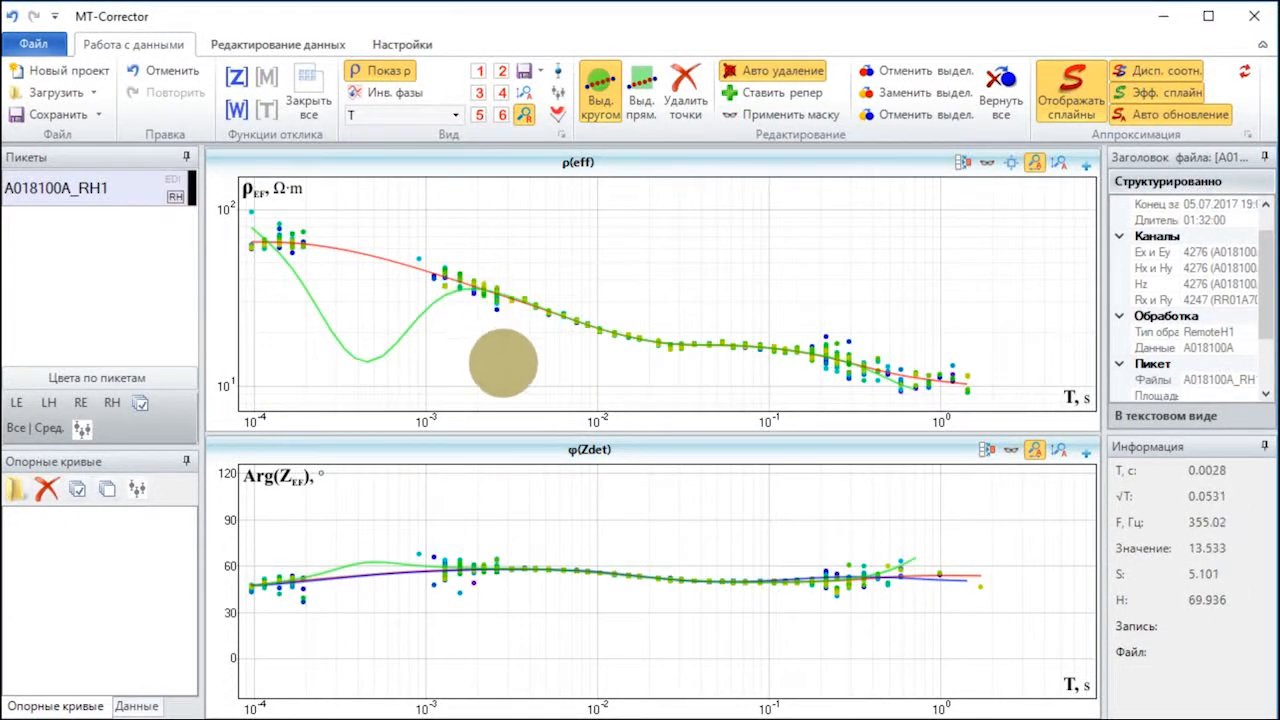
Restore the deleted short-period points of ρ(eff) and φ(Zdet) up to about 10⁻³ s, leaving out the lowest ρ(eff) dip points.
{"action": "left_click_drag", "start_coordinate": [263, 265], "coordinate": [455, 296]}
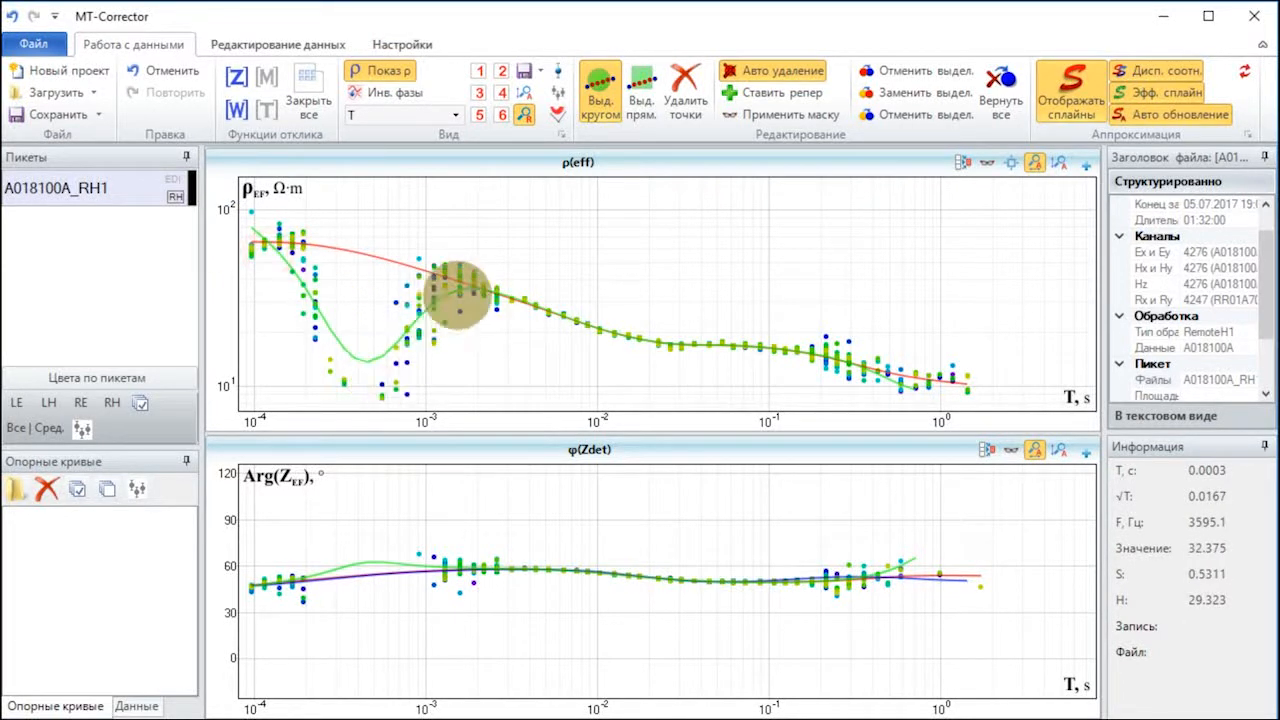
{"action": "left_click_drag", "start_coordinate": [323, 337], "coordinate": [437, 354]}
{"action": "mouse_move", "coordinate": [392, 411]}
{"action": "left_mouse_down"}
{"action": "mouse_move", "coordinate": [329, 412]}
{"action": "mouse_move", "coordinate": [300, 371]}
{"action": "left_mouse_up"}
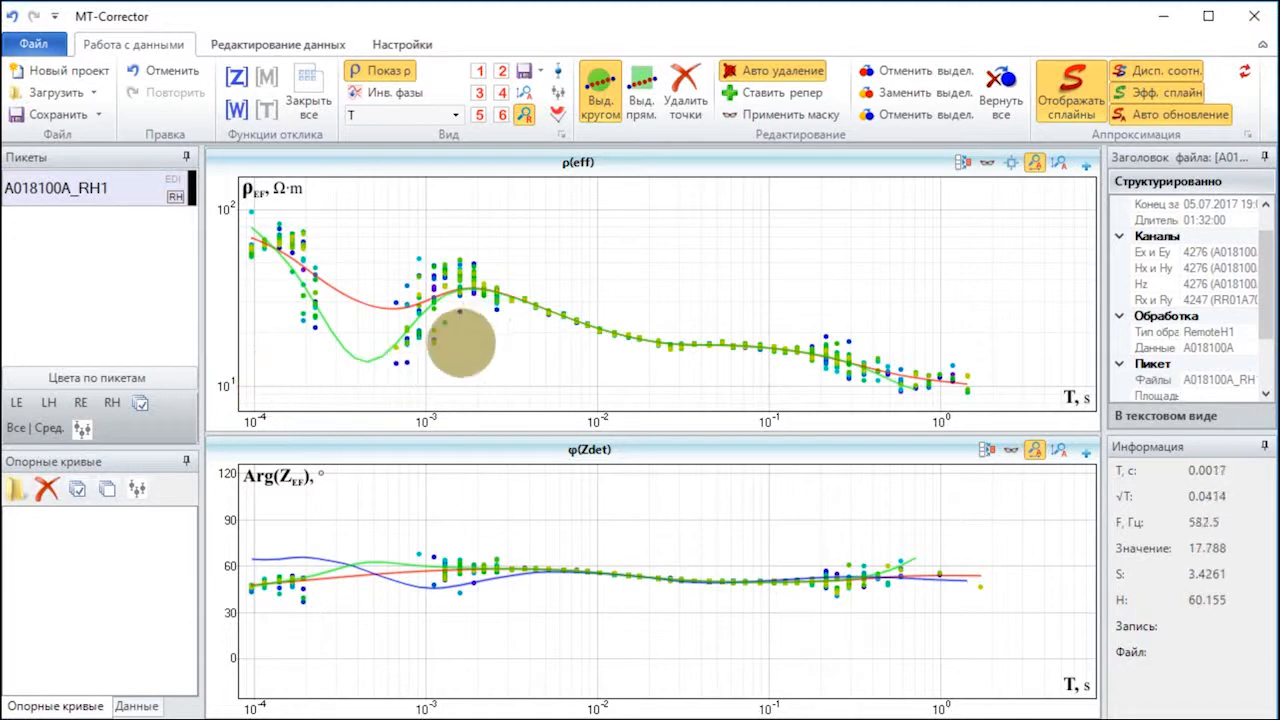
{"action": "mouse_move", "coordinate": [497, 583]}
{"action": "left_mouse_down"}
{"action": "mouse_move", "coordinate": [448, 594]}
{"action": "mouse_move", "coordinate": [303, 549]}
{"action": "left_mouse_up"}
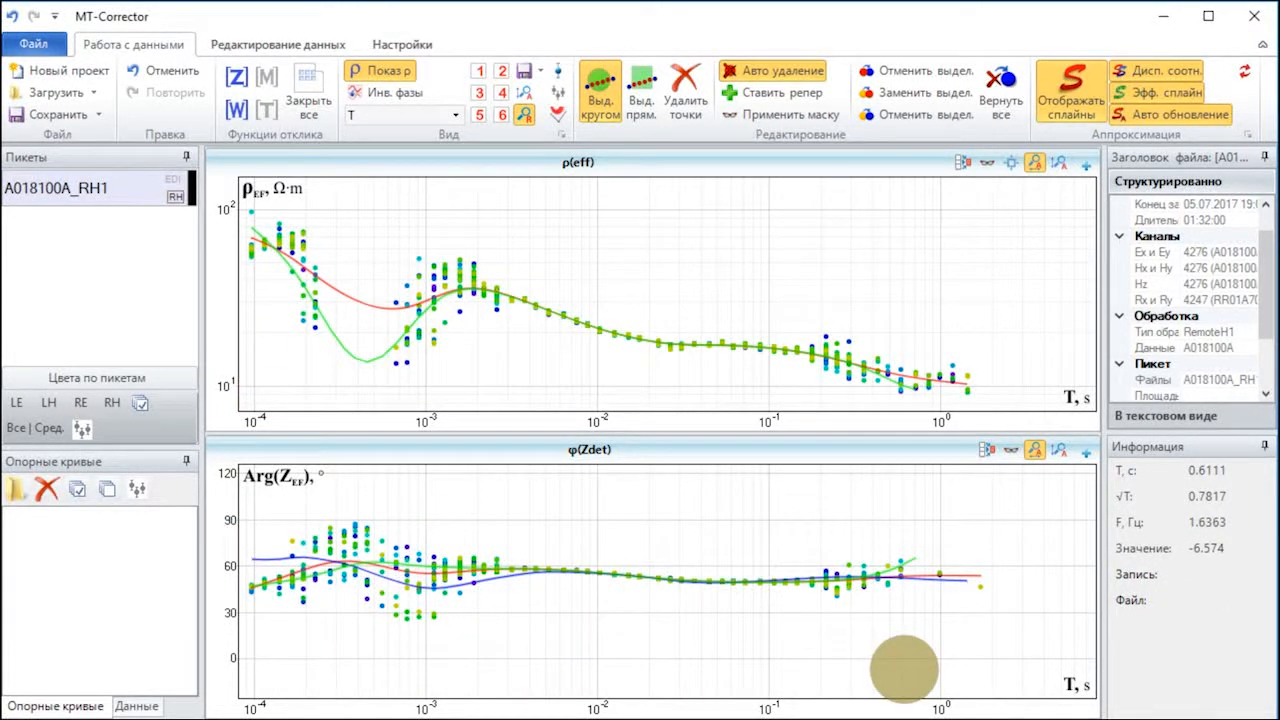
Display the main impedance curves and adjust the short-period ρ(xy) points between 10⁻⁴ and 10⁻³ s using circular selection.
{"action": "left_click", "coordinate": [482, 74]}
{"action": "mouse_move", "coordinate": [357, 322]}
{"action": "left_mouse_down"}
{"action": "mouse_move", "coordinate": [357, 366]}
{"action": "mouse_move", "coordinate": [402, 380]}
{"action": "left_mouse_up"}
{"action": "left_click", "coordinate": [267, 328]}
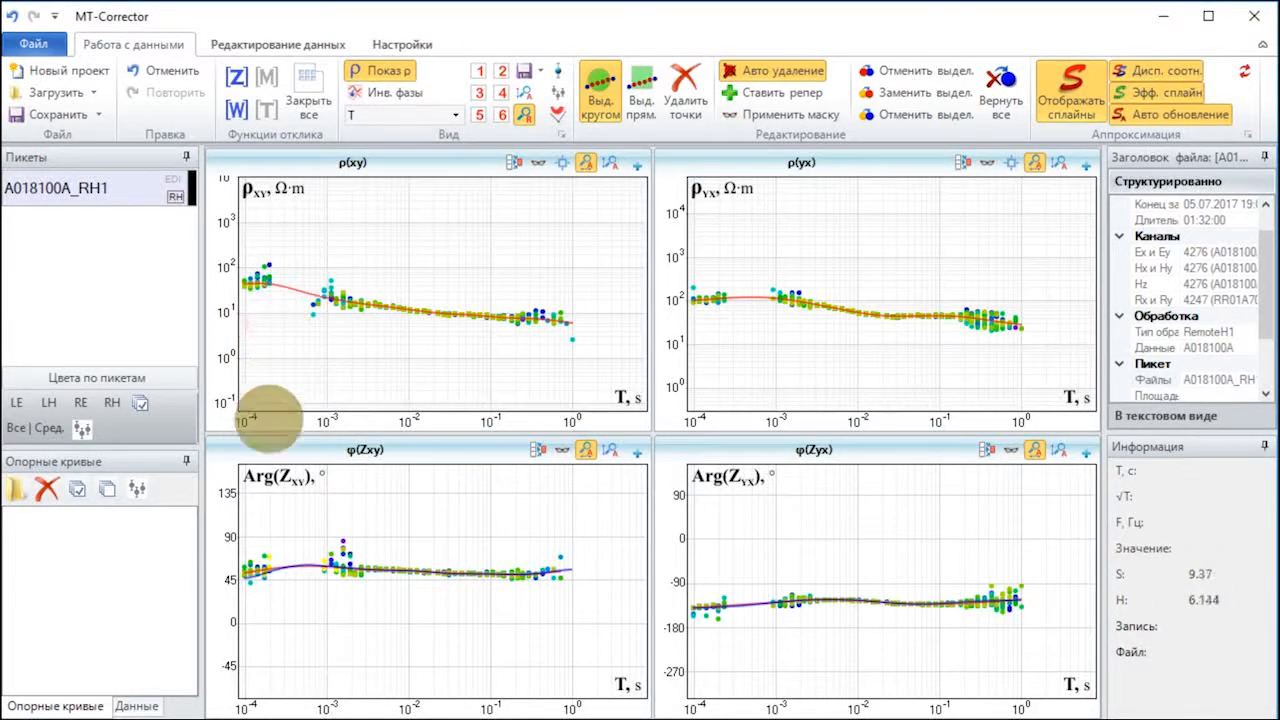
{"action": "left_click", "coordinate": [281, 328]}
{"action": "left_click", "coordinate": [281, 328]}
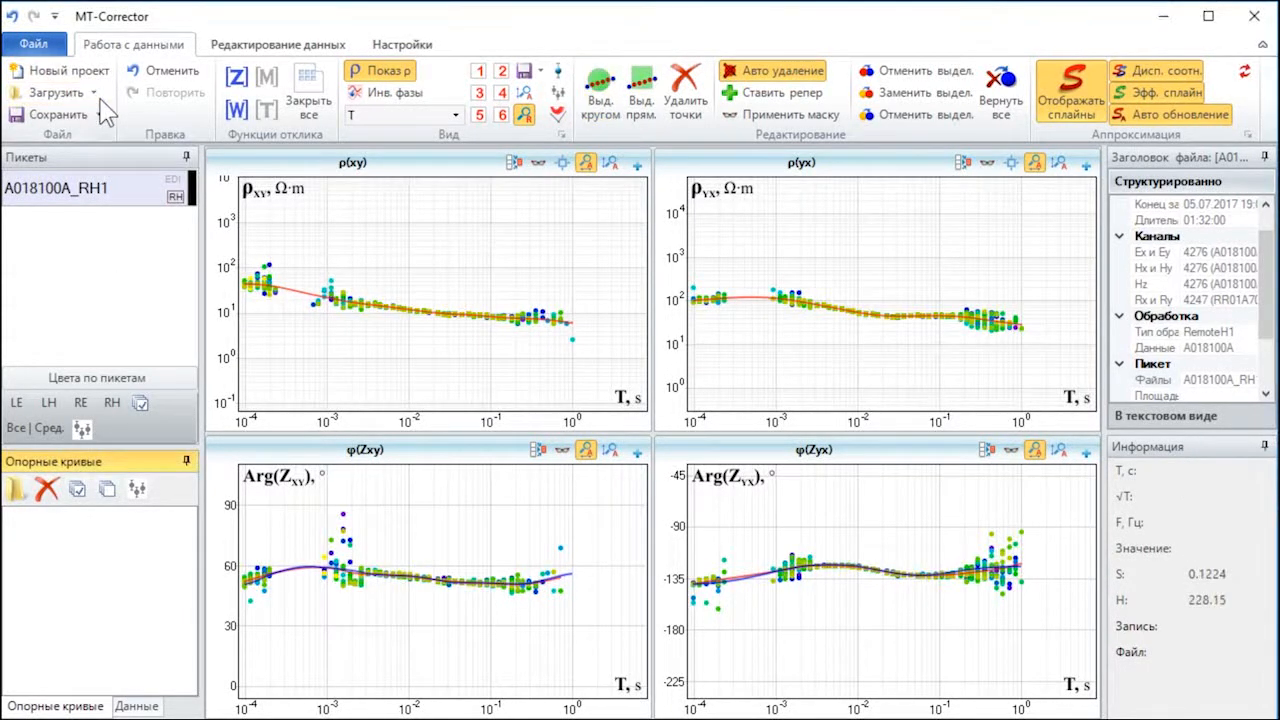
Load the file MT18-101.edi as reference curves.
{"action": "left_click", "coordinate": [93, 92]}
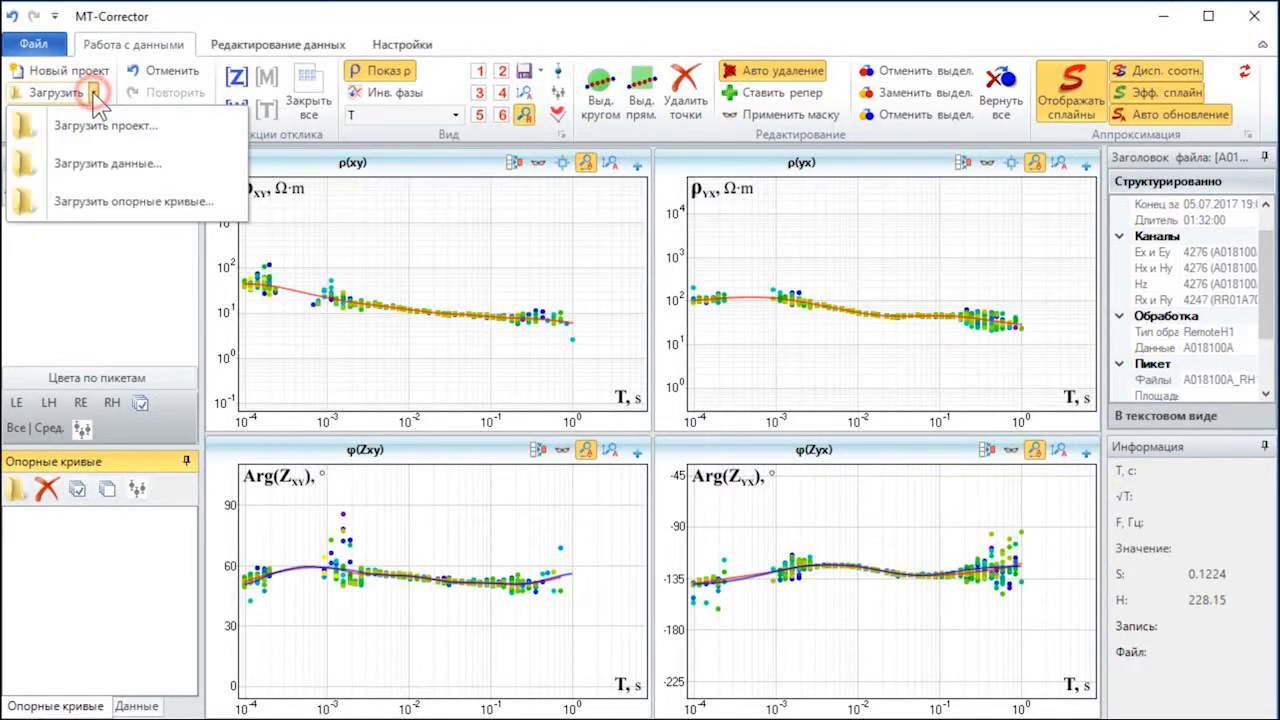
{"action": "left_click", "coordinate": [165, 205]}
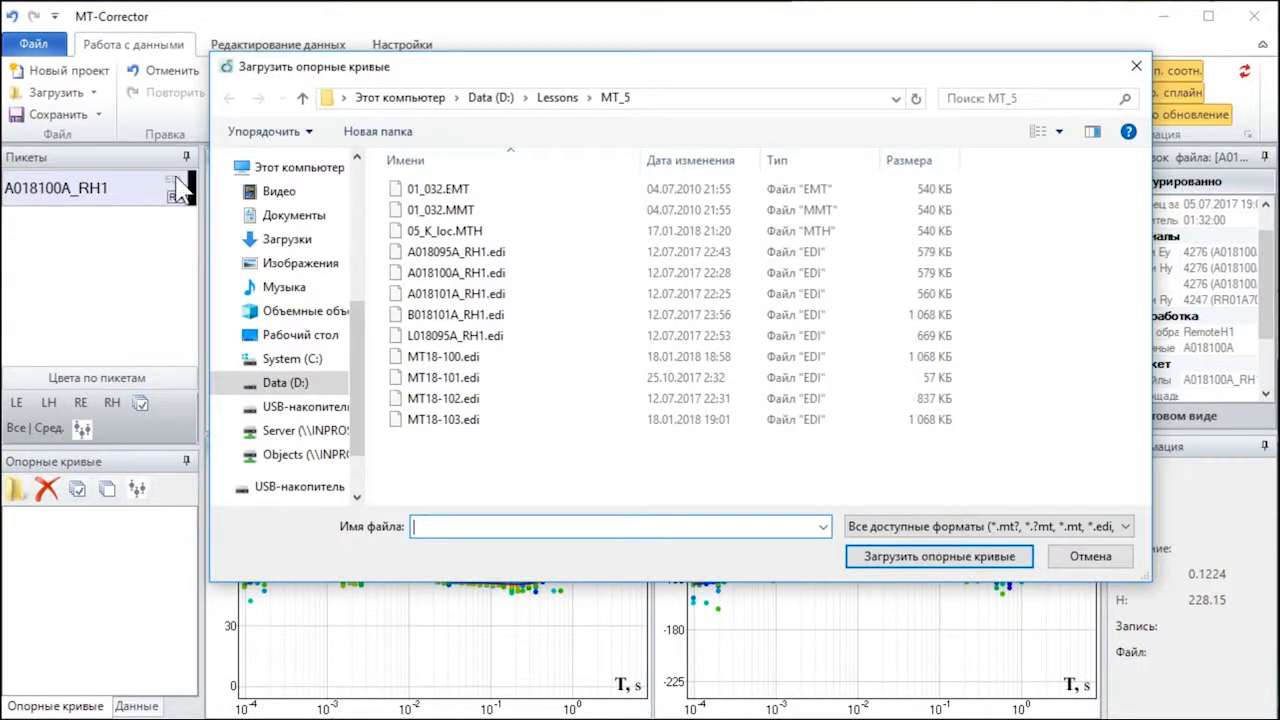
{"action": "left_click", "coordinate": [466, 385]}
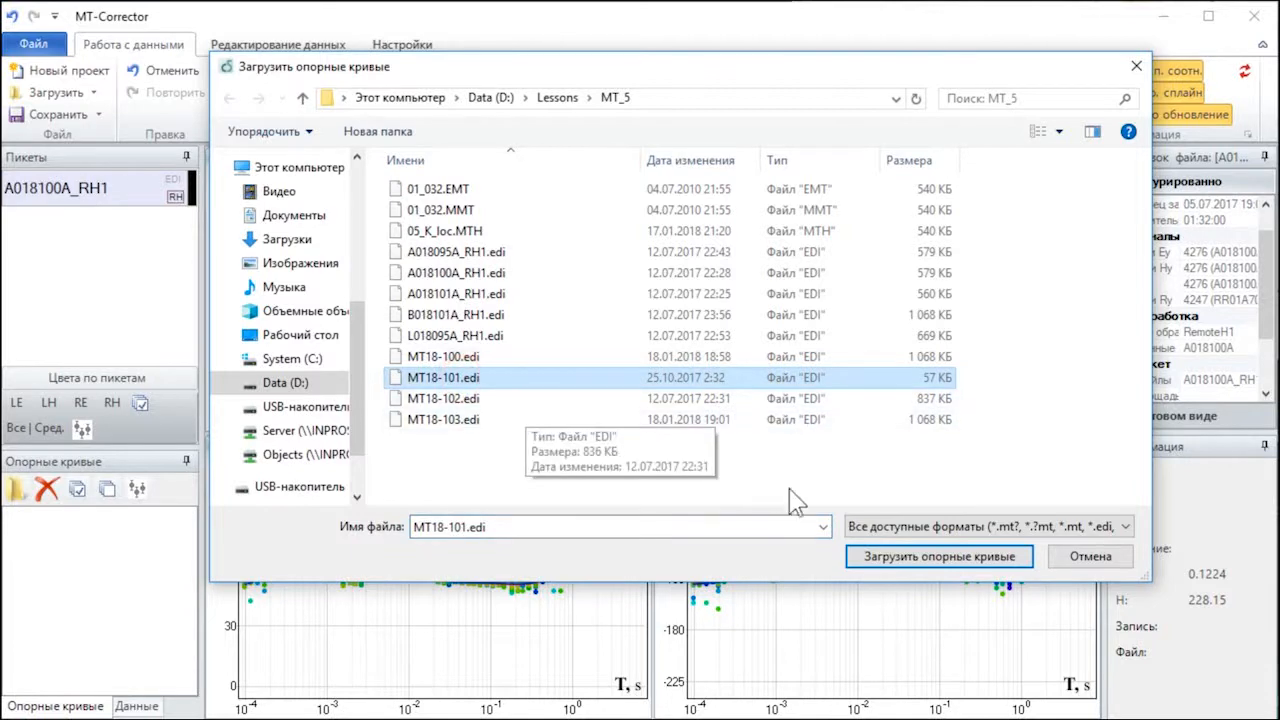
{"action": "left_click", "coordinate": [877, 556]}
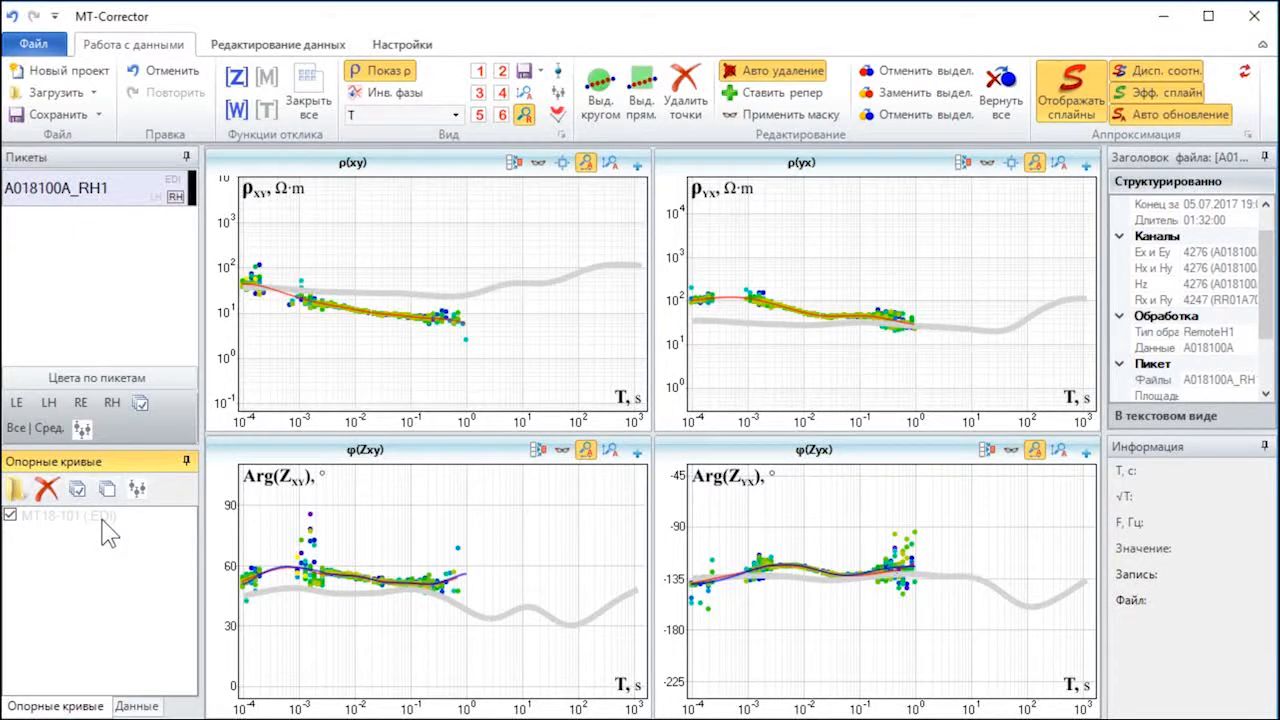
Try circular selection on the long-period ρ(xy) points up to 1 s and cancel the selection.
{"action": "left_click", "coordinate": [600, 95]}
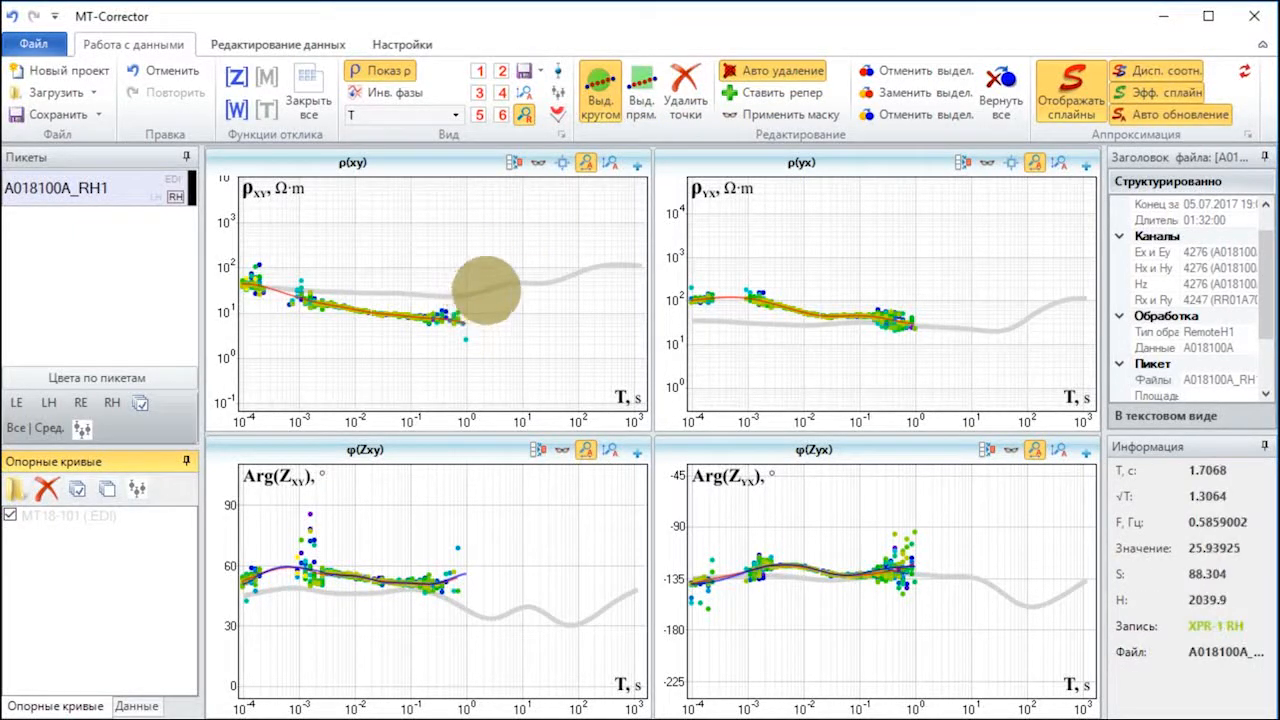
{"action": "left_click_drag", "start_coordinate": [438, 322], "coordinate": [566, 252]}
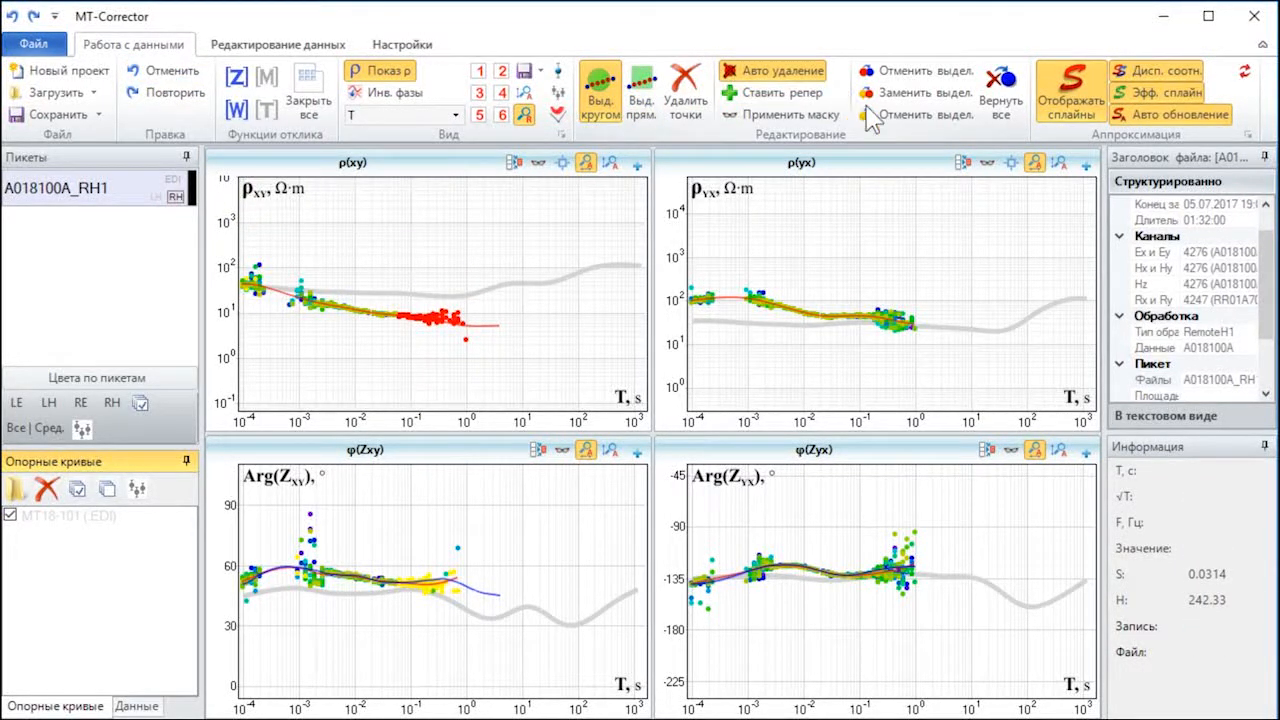
{"action": "left_click", "coordinate": [906, 78]}
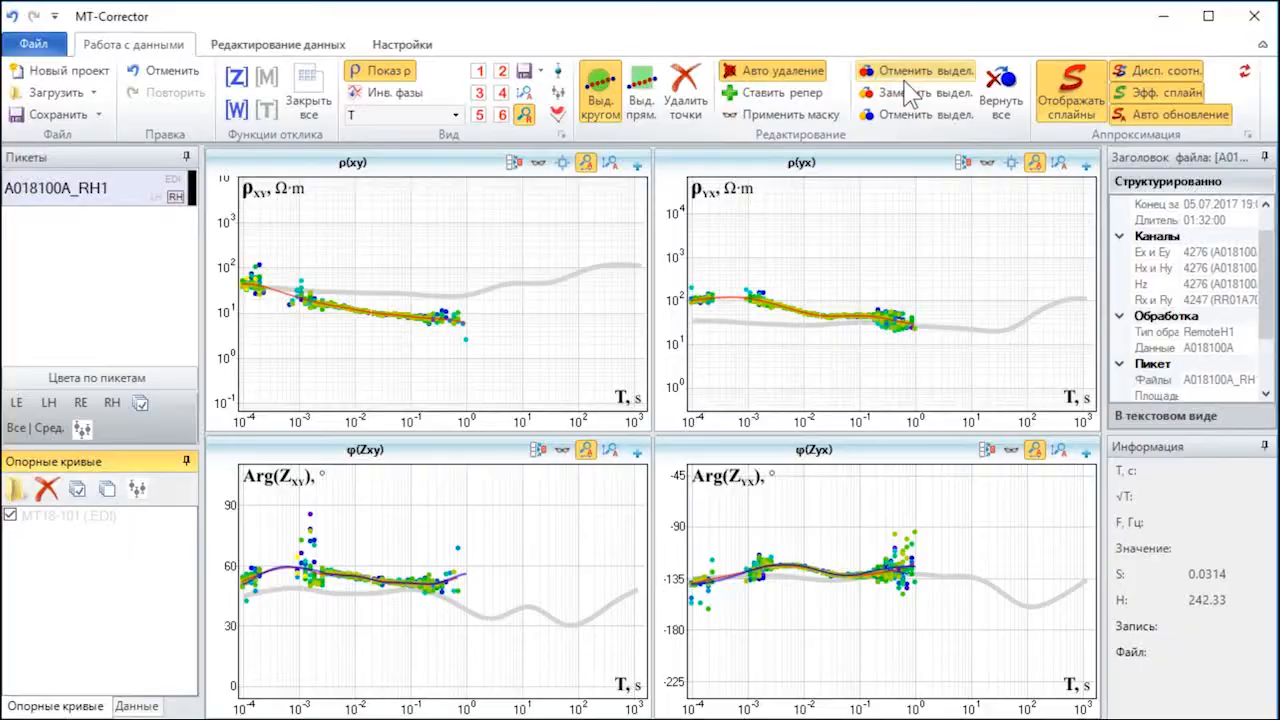